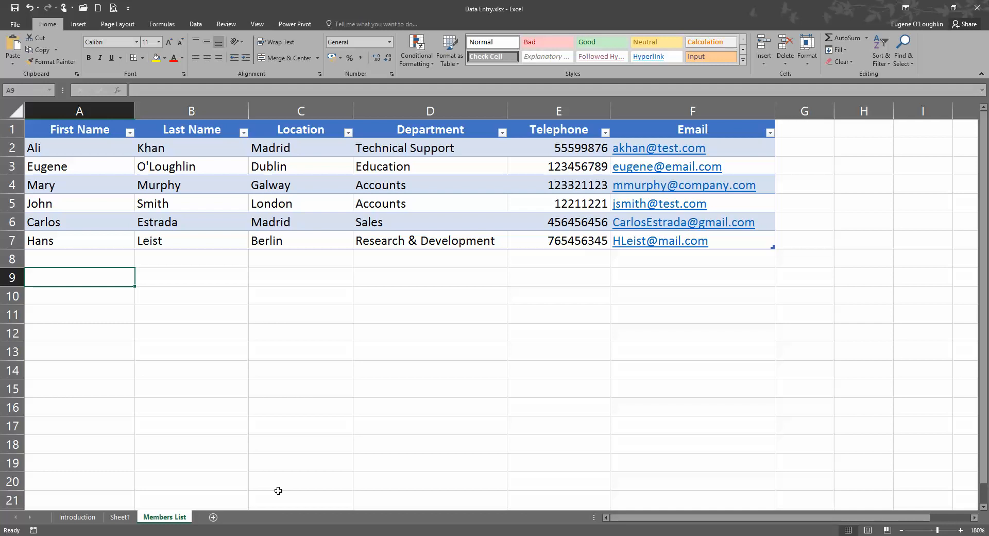
On Sheet1, select the header row A1:F1 (First Name through Email)
left_click(123, 518)
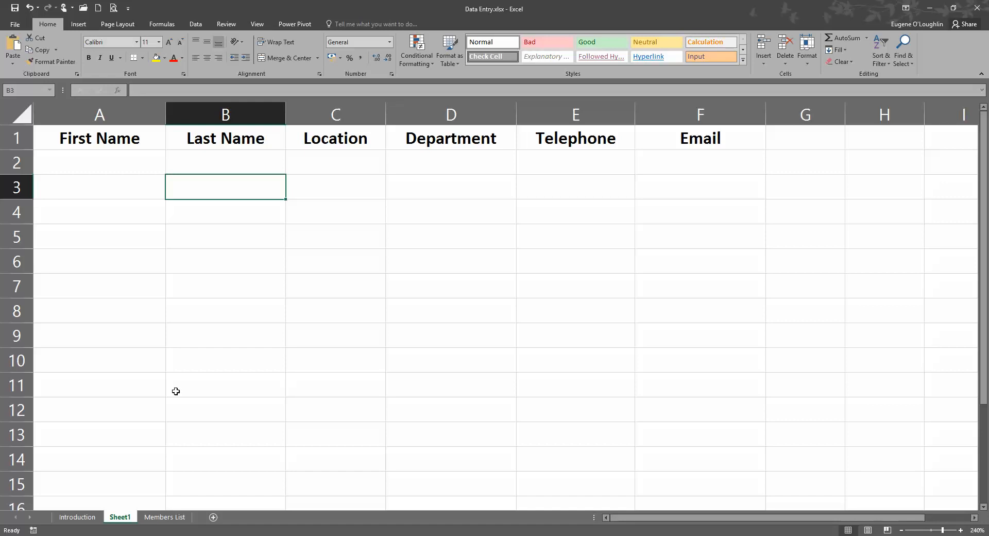
left_click_drag(114, 136, 661, 129)
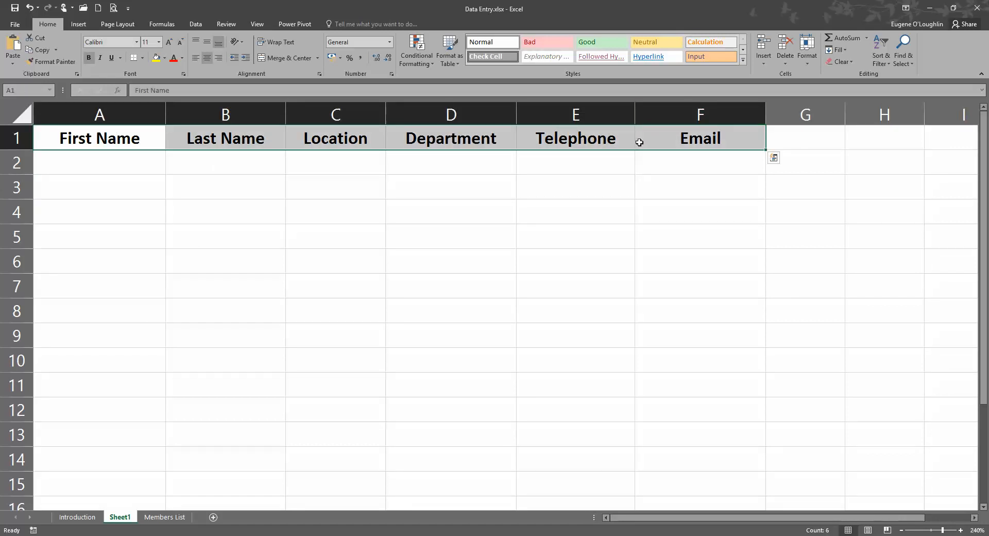
Convert the header row into a table with 'My table has headers' ticked
left_click(80, 28)
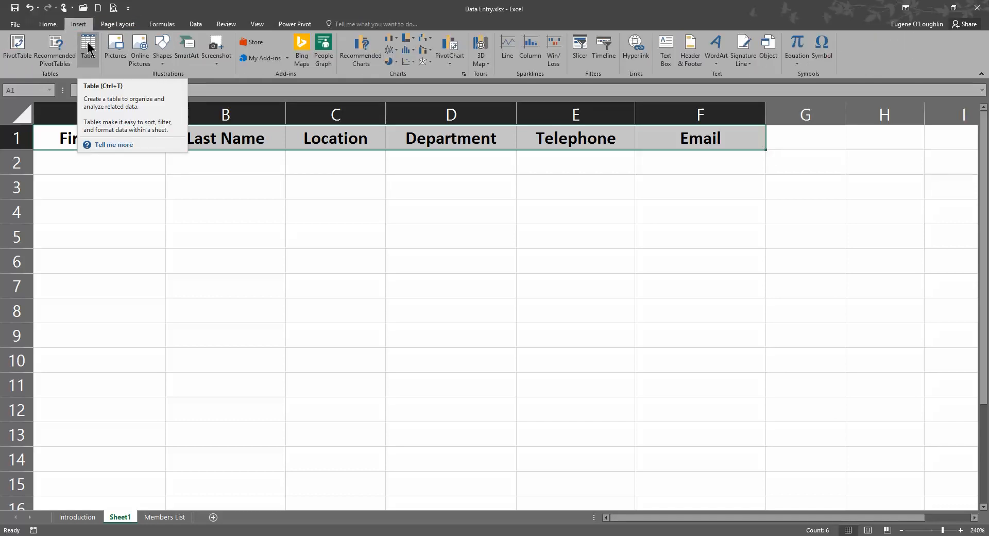
left_click(88, 49)
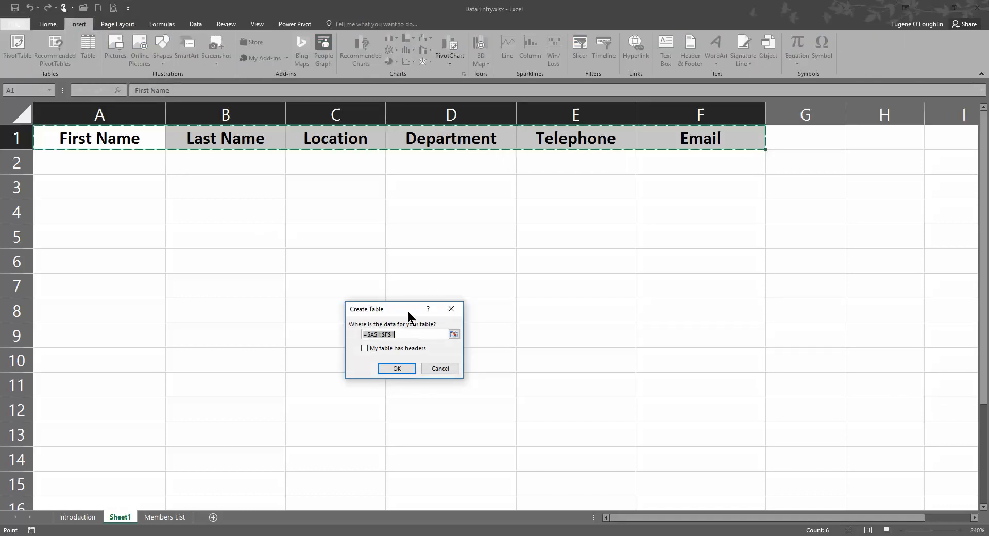
left_click_drag(408, 311, 432, 198)
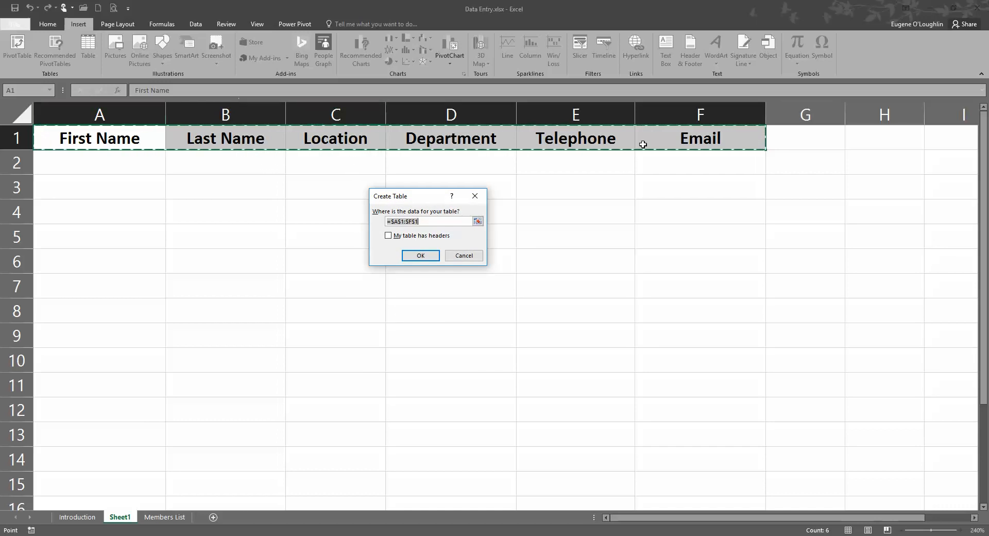
left_click(389, 236)
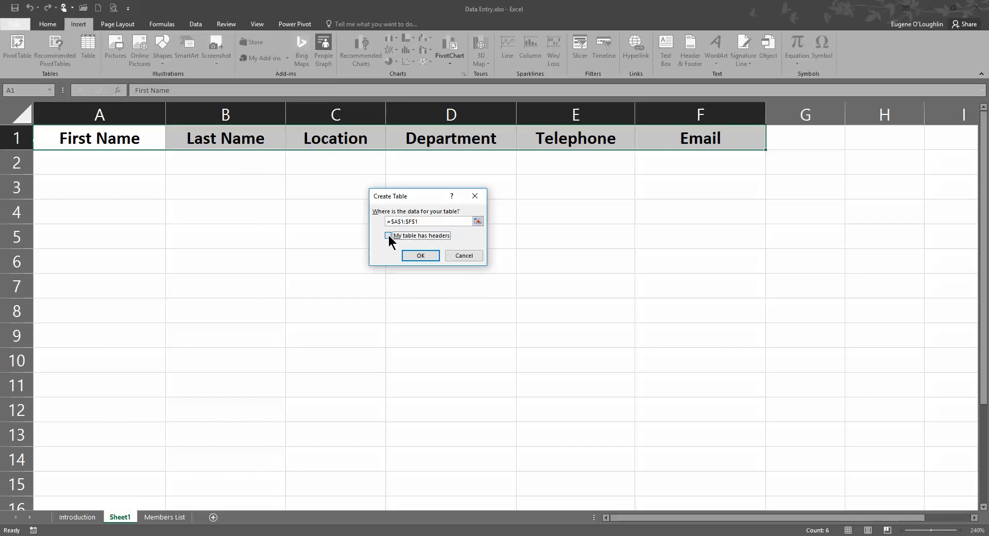
left_click(420, 256)
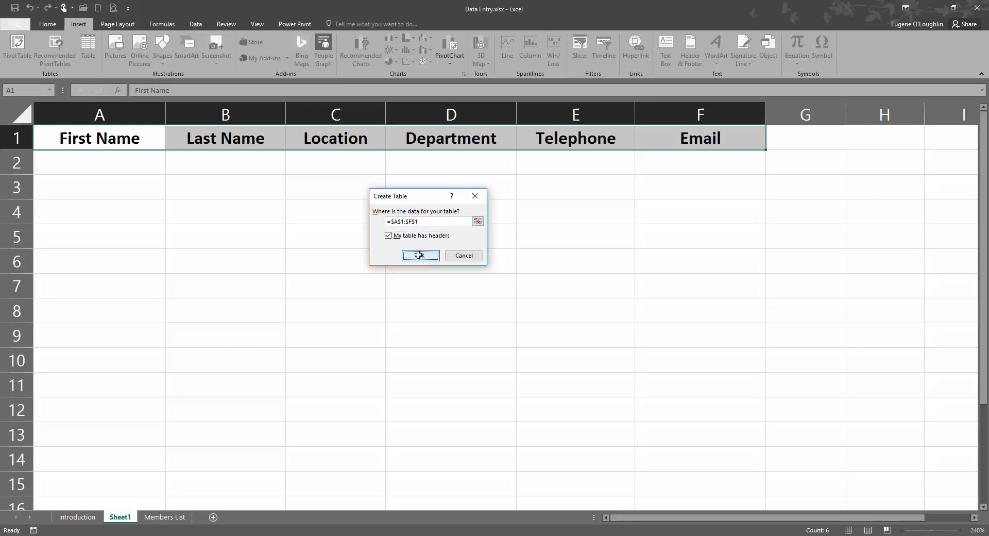
left_click(262, 222)
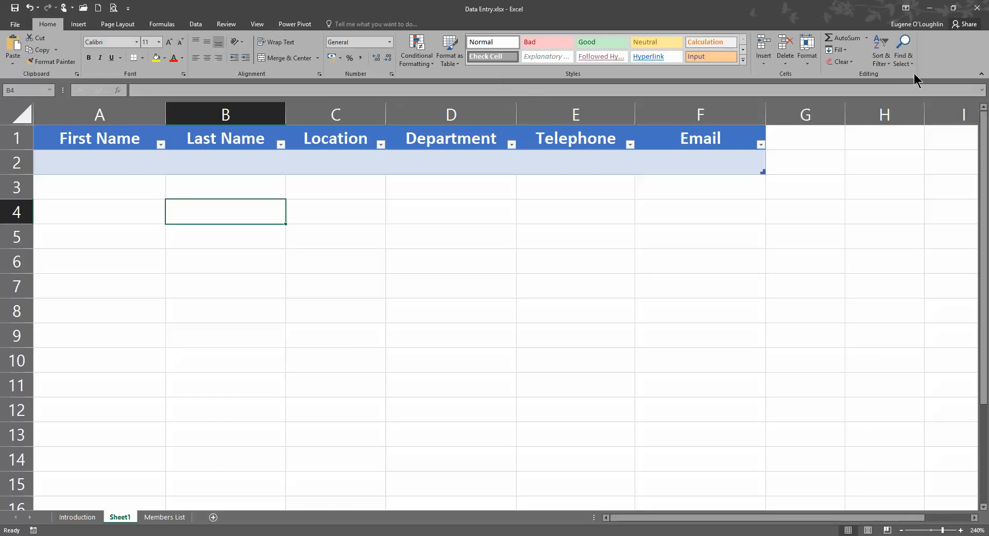
Bring up the ribbon's shortcut menu from an empty ribbon area
right_click(943, 49)
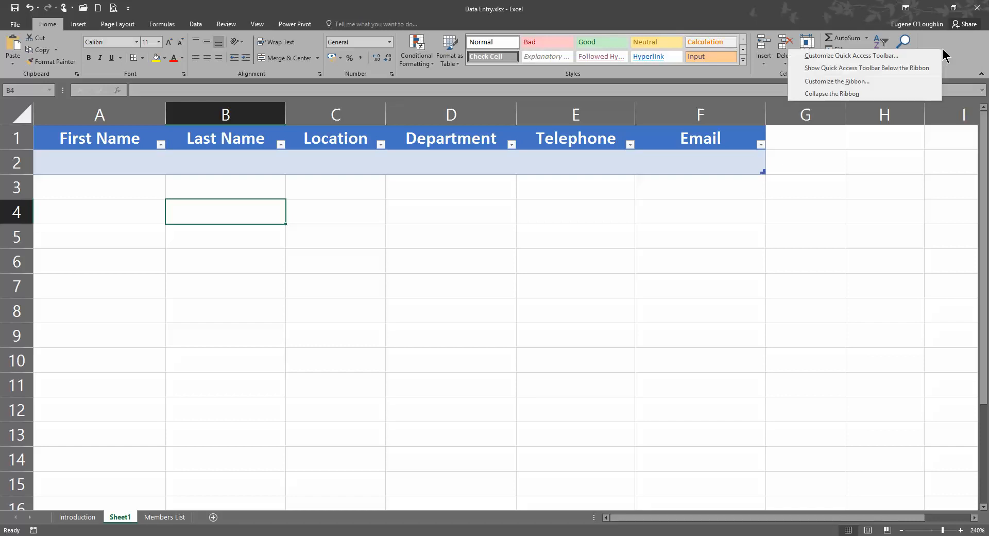
On Customize the Ribbon, collapse Home, select Background Removal, and expand the command sources
left_click(861, 81)
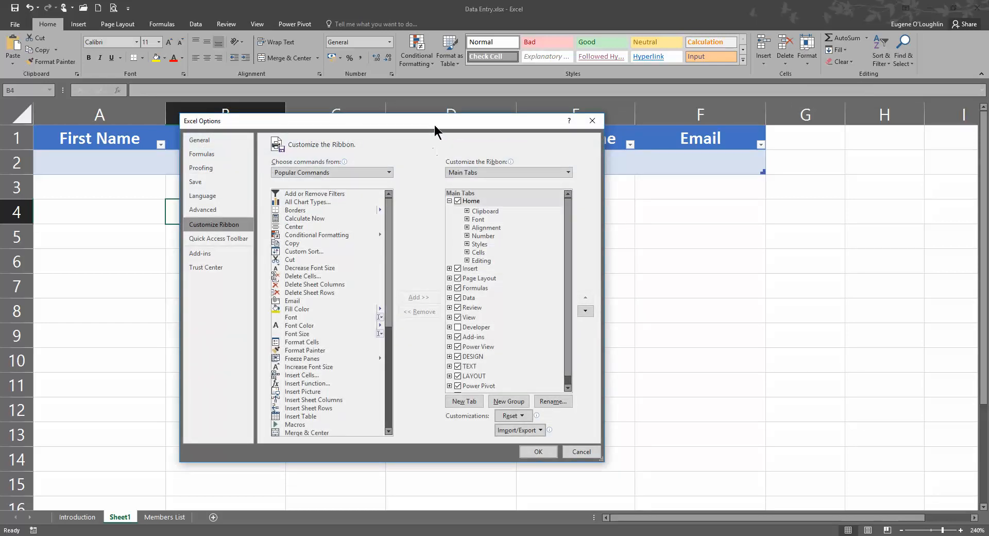
left_click_drag(435, 125, 533, 90)
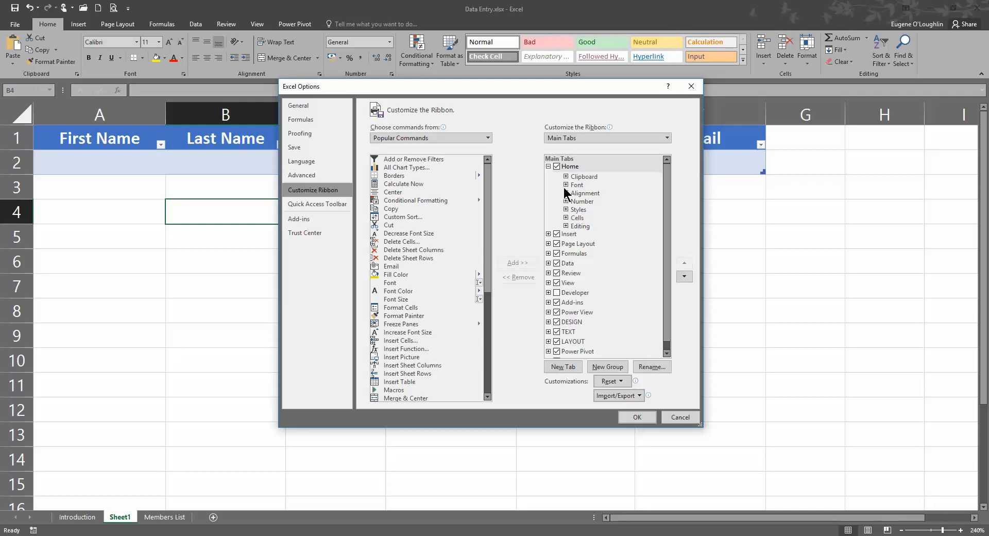
left_click(548, 166)
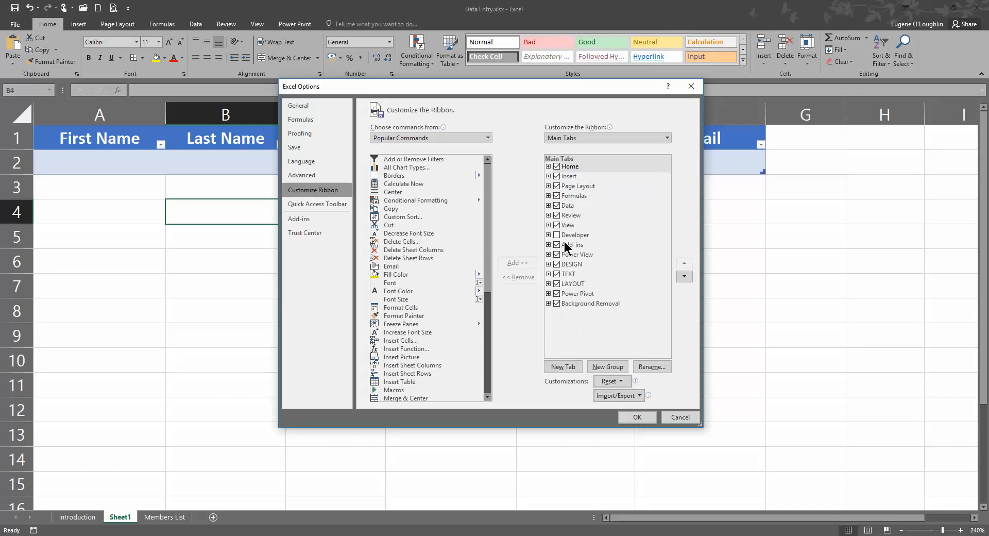
left_click(585, 304)
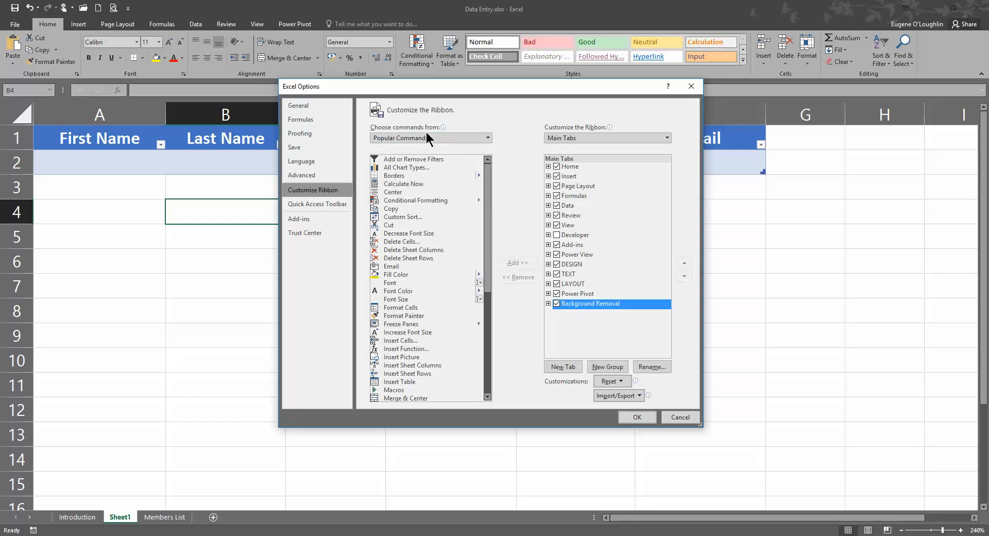
left_click(488, 138)
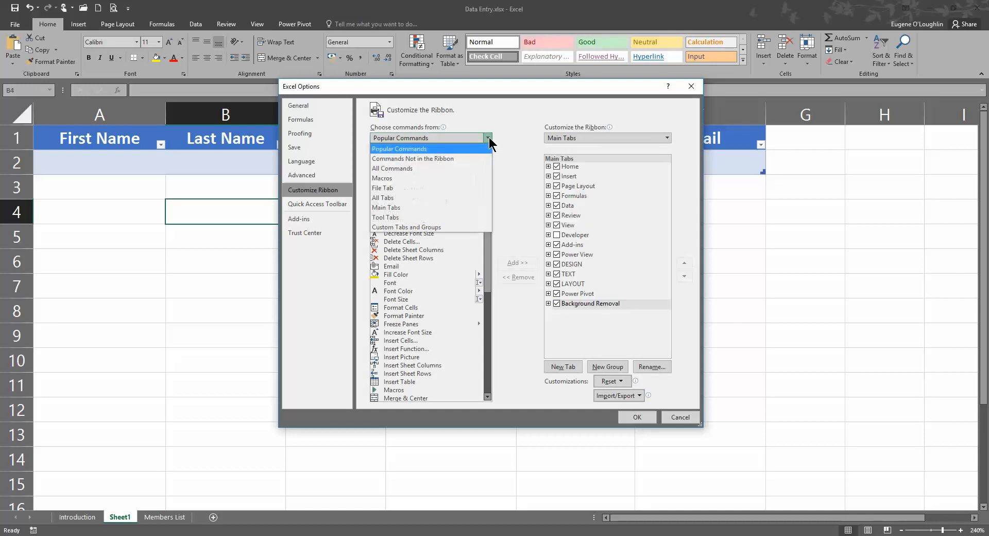
List Commands Not in the Ribbon and try adding Form..., dismissing the custom-group warning
left_click(460, 160)
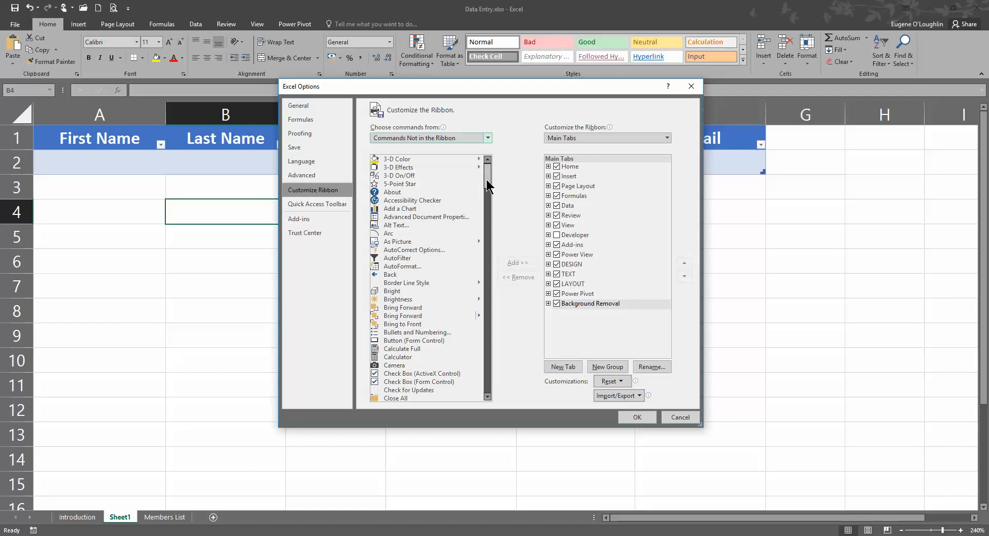
left_click_drag(486, 180, 489, 240)
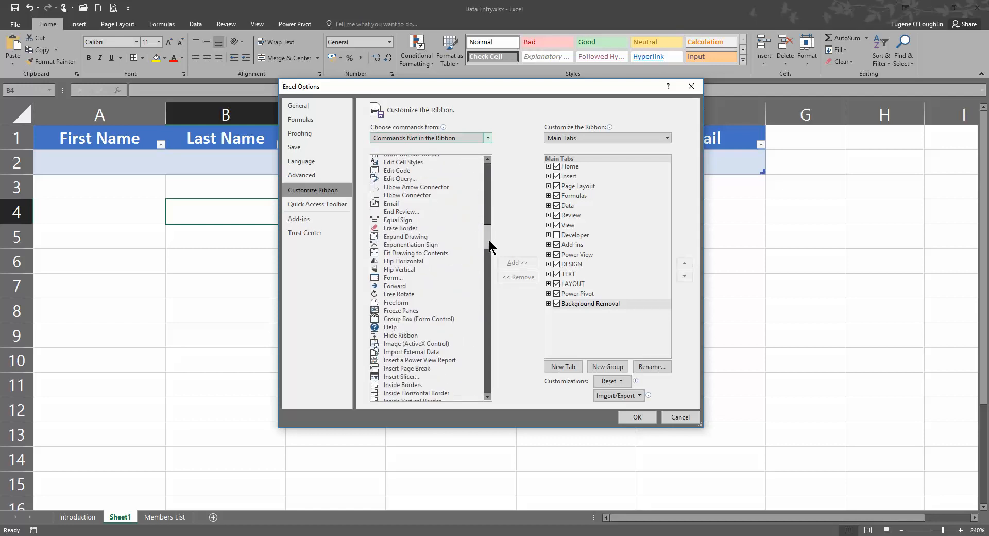
left_click(391, 277)
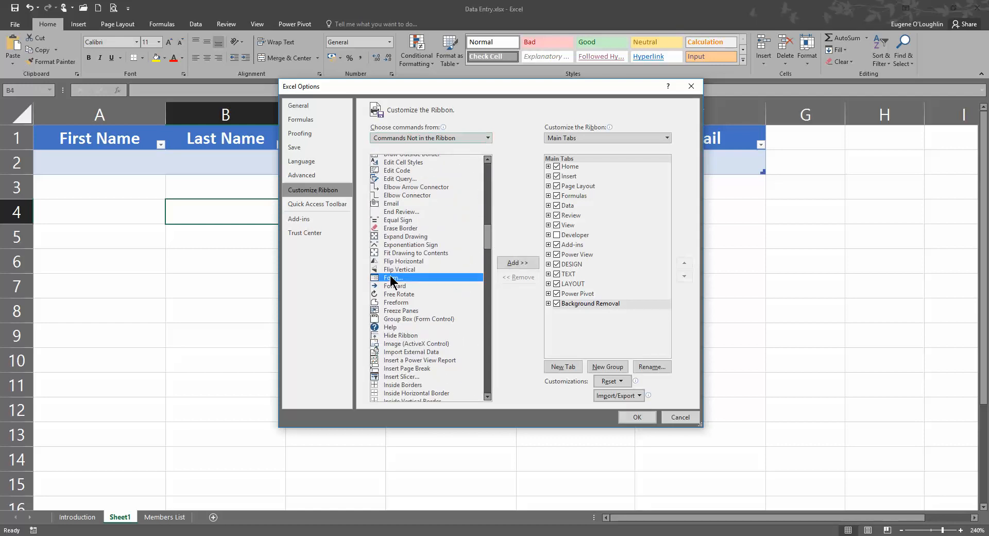
left_click(523, 265)
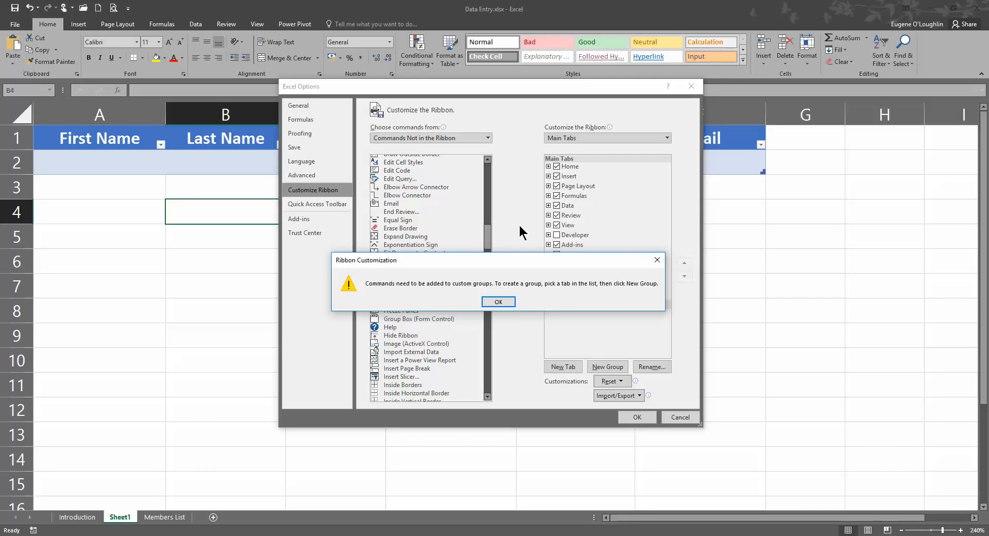
left_click(498, 301)
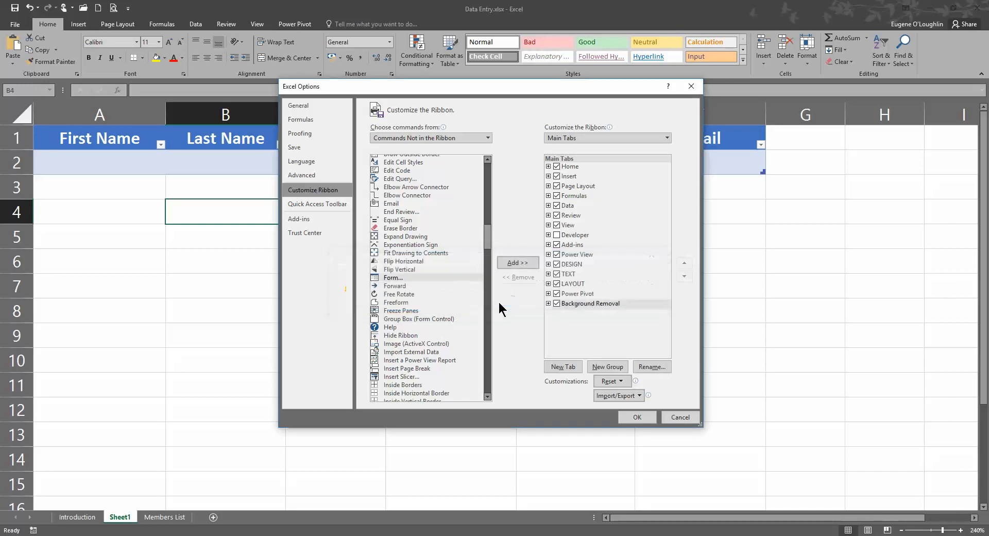
left_click(584, 306)
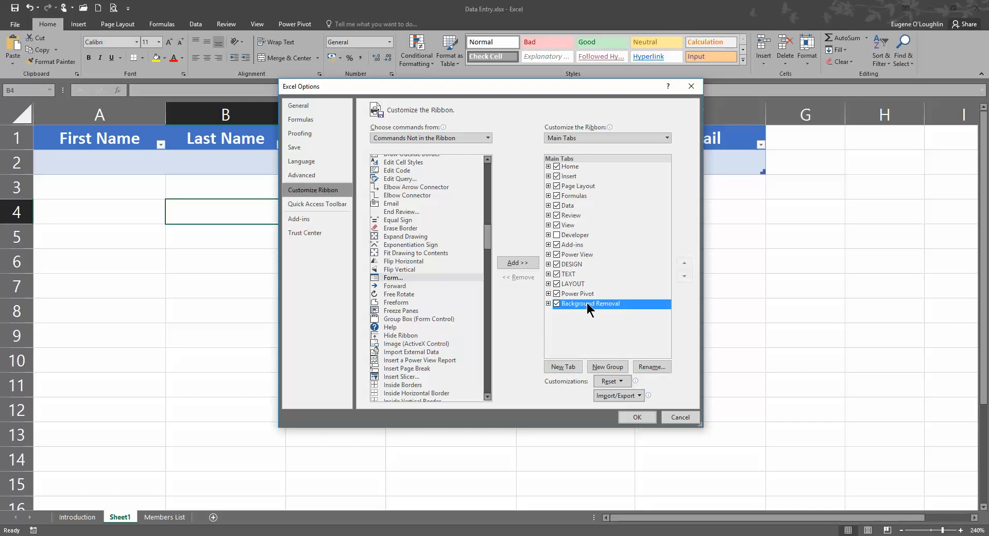
Create a new custom tab after Background Removal and name it 'Data Entry'
left_click(564, 365)
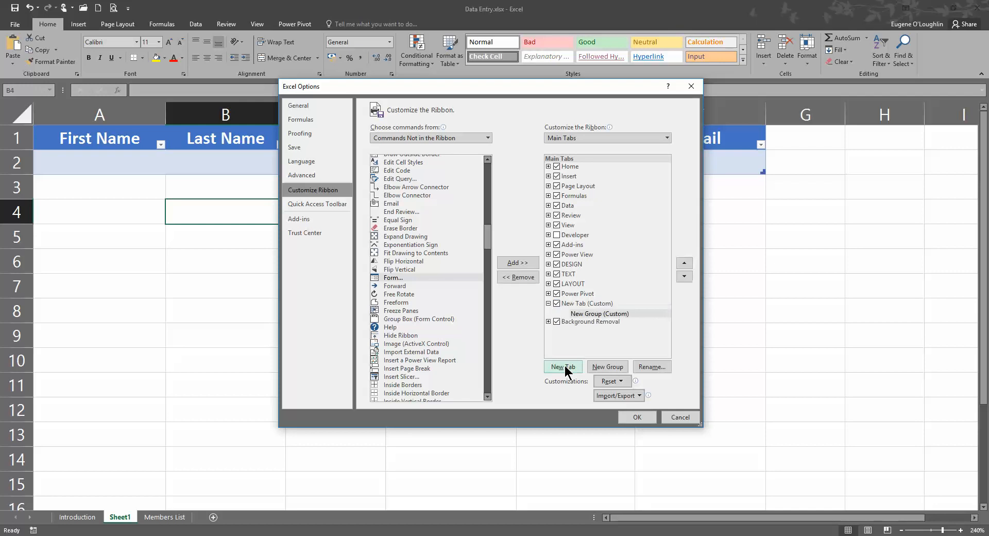
left_click(576, 304)
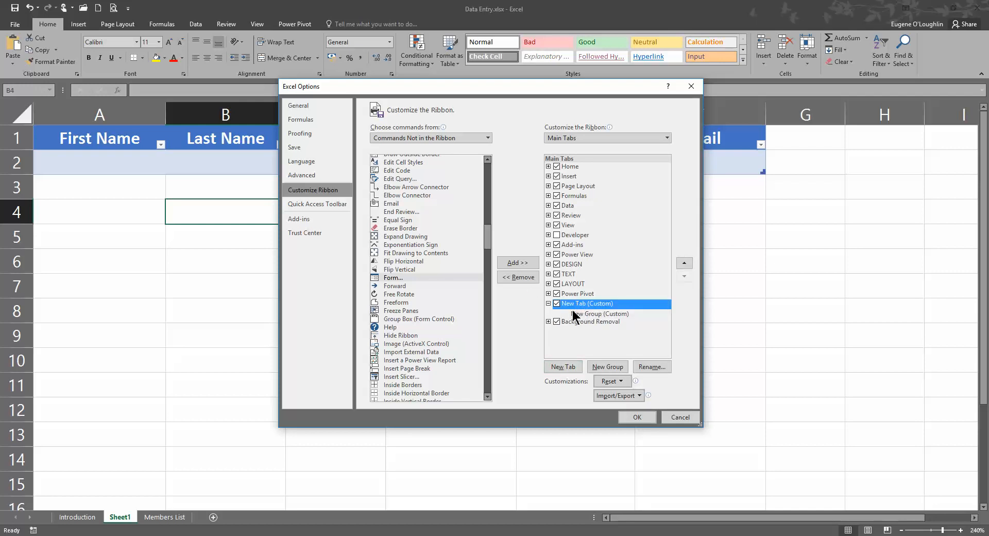
left_click(651, 366)
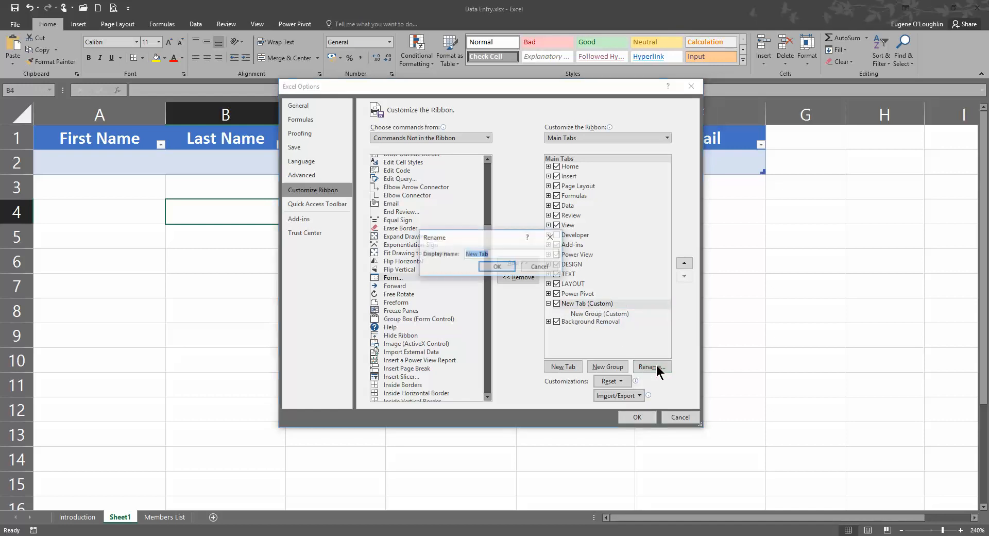
type("D")
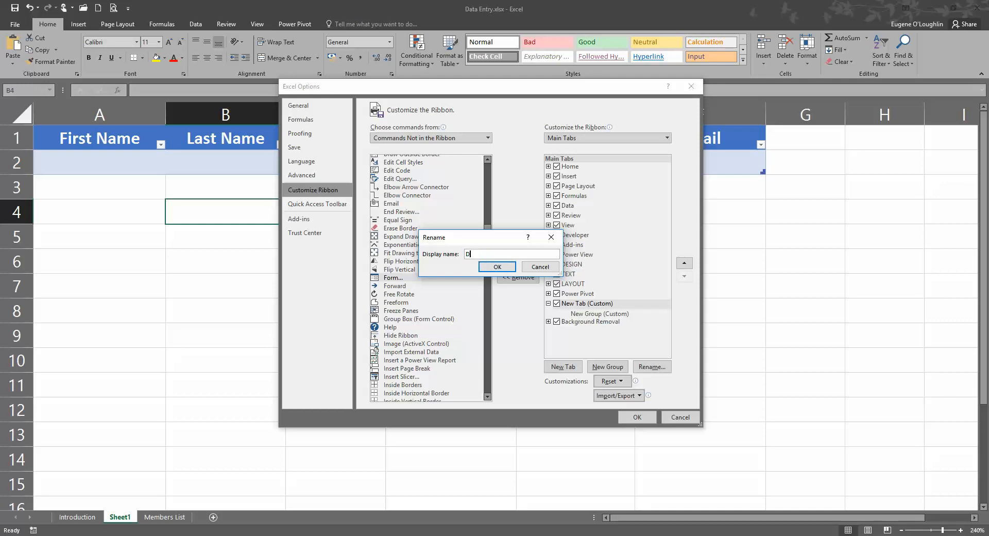
type("ata Entry")
left_click(497, 267)
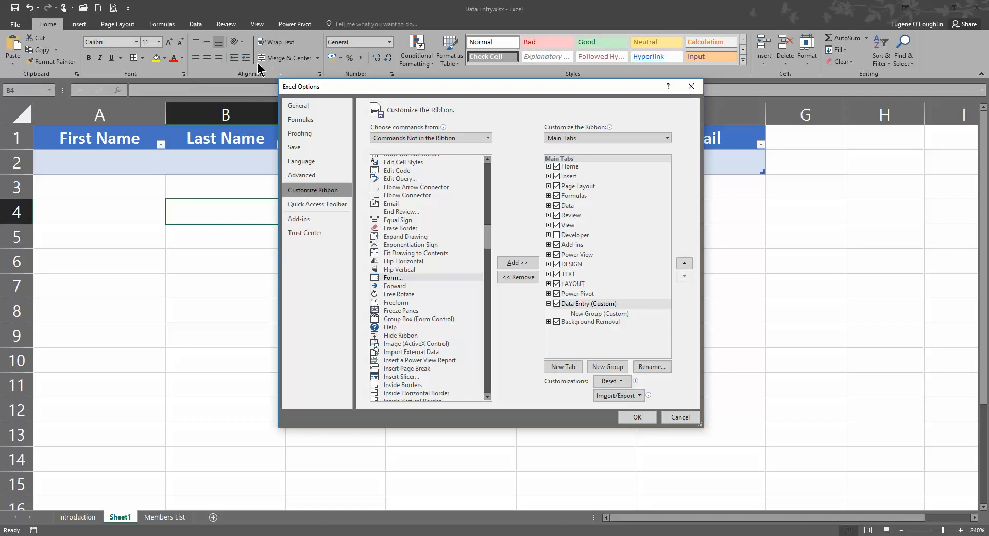
Add the Form... command to the Data Entry tab's New Group and save
left_click(611, 314)
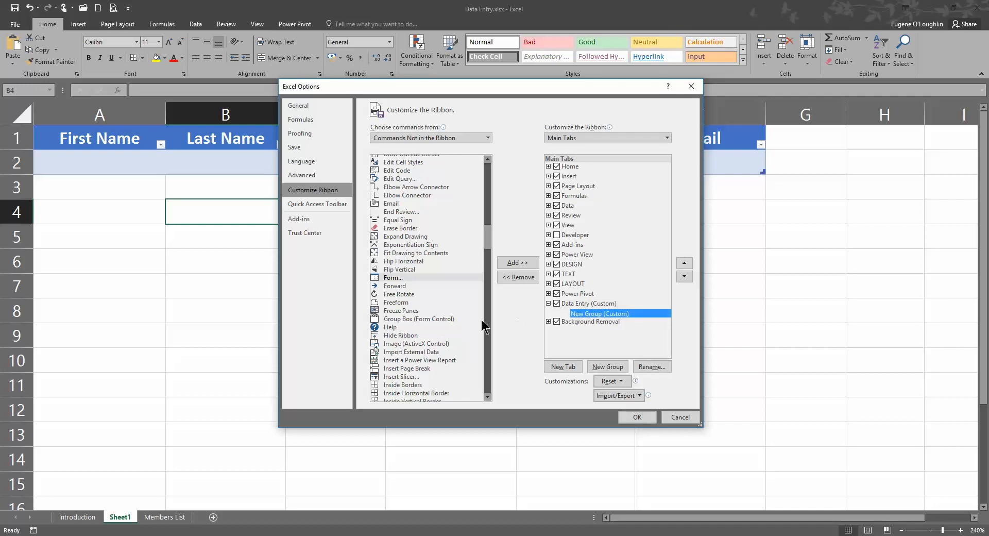
left_click(388, 279)
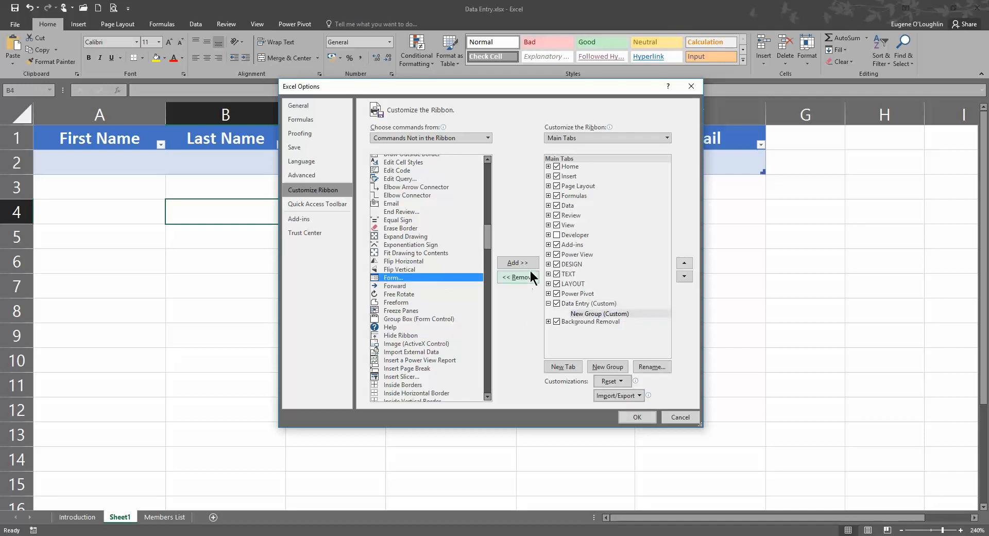
left_click(518, 263)
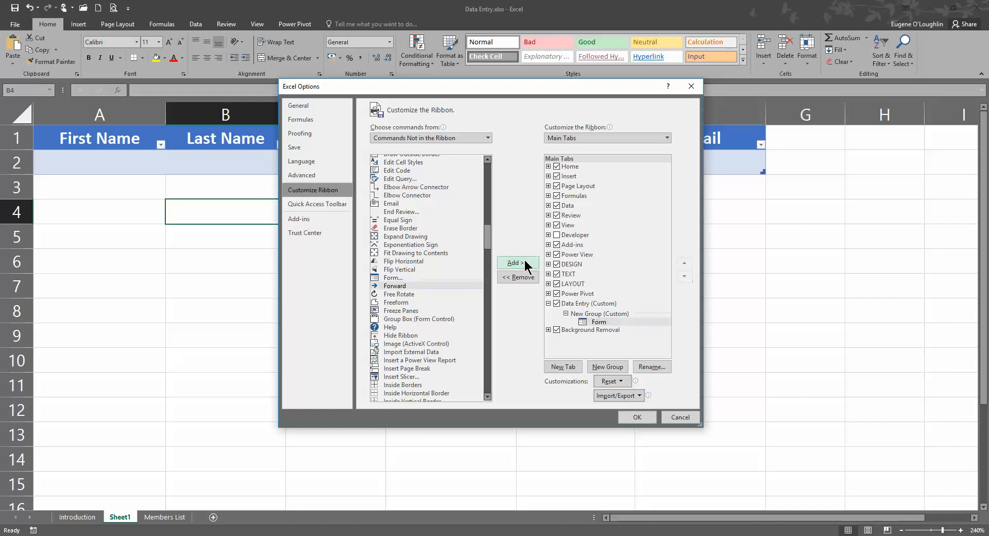
left_click(621, 322)
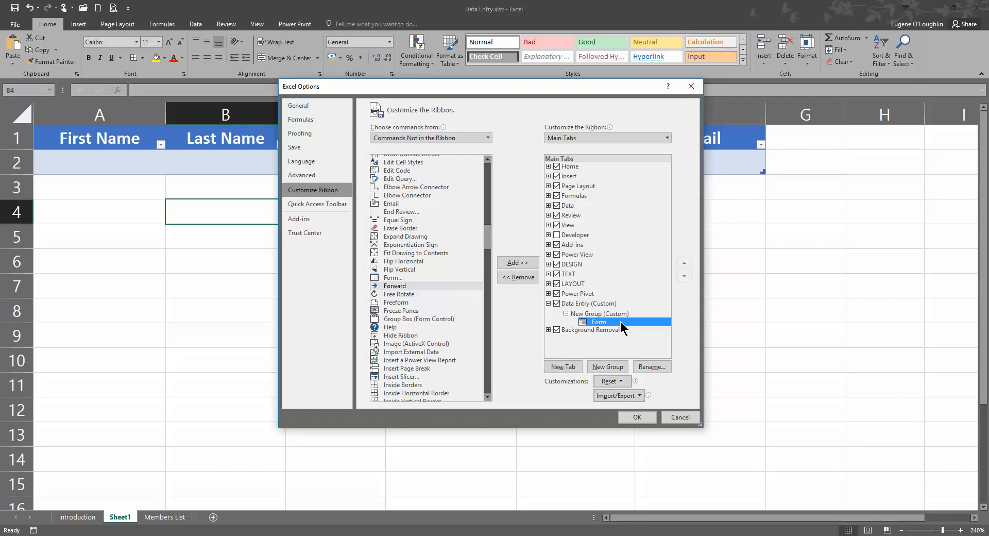
left_click(637, 417)
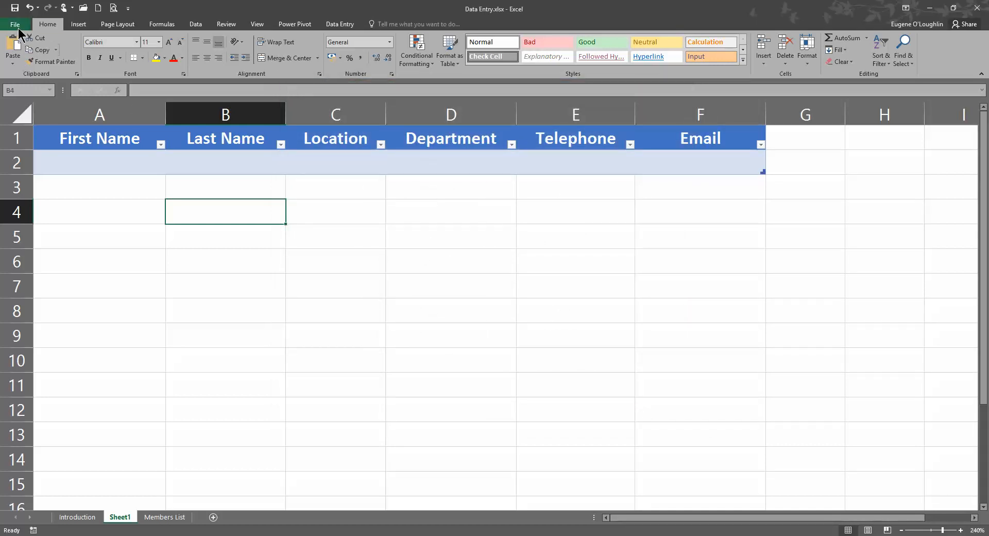
Test the Data Entry Form button with cell A2 selected, then close the form
left_click(341, 26)
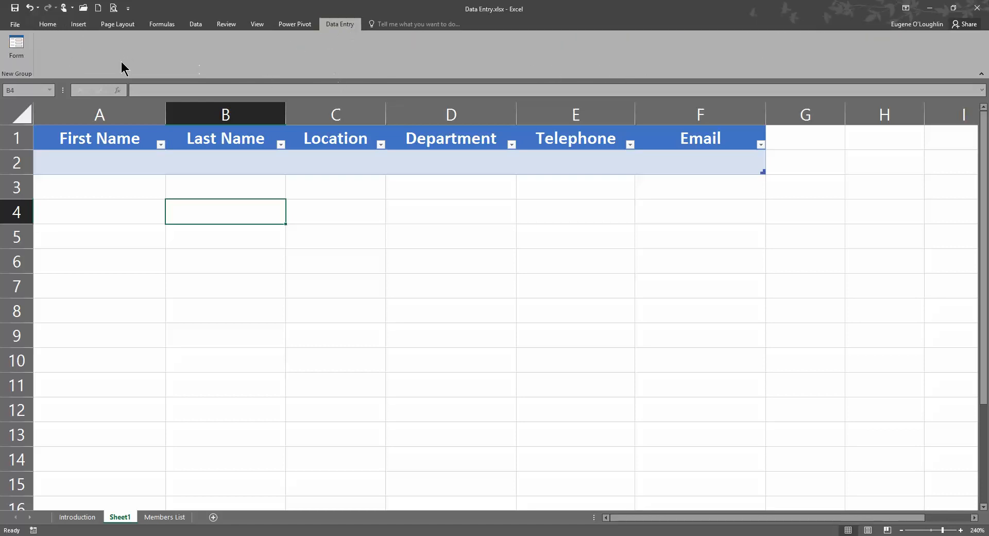
left_click(17, 50)
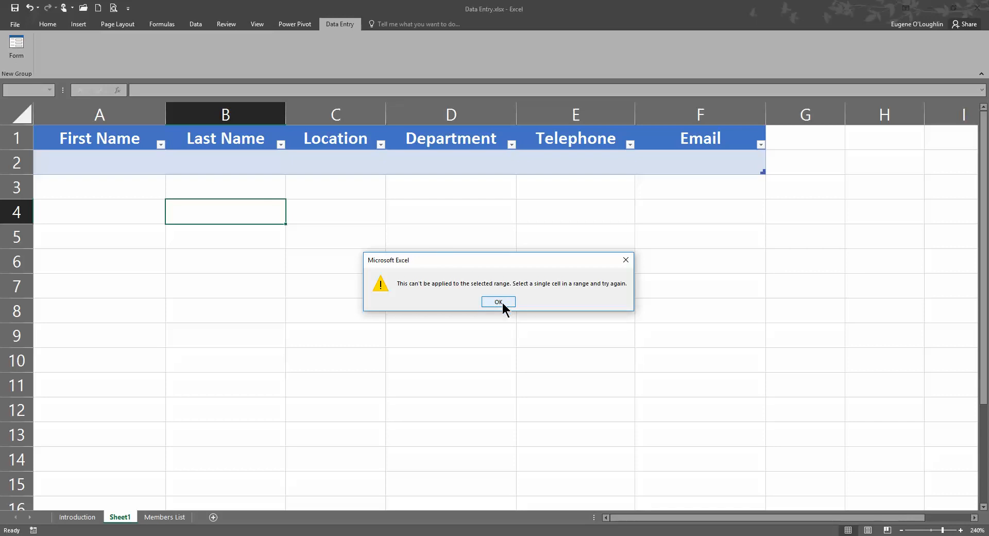
left_click(498, 302)
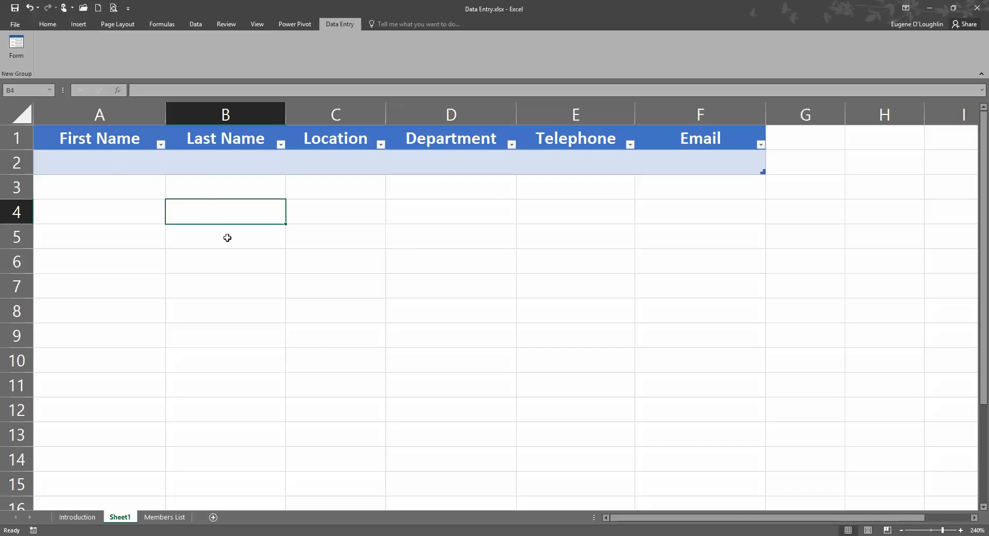
left_click(76, 163)
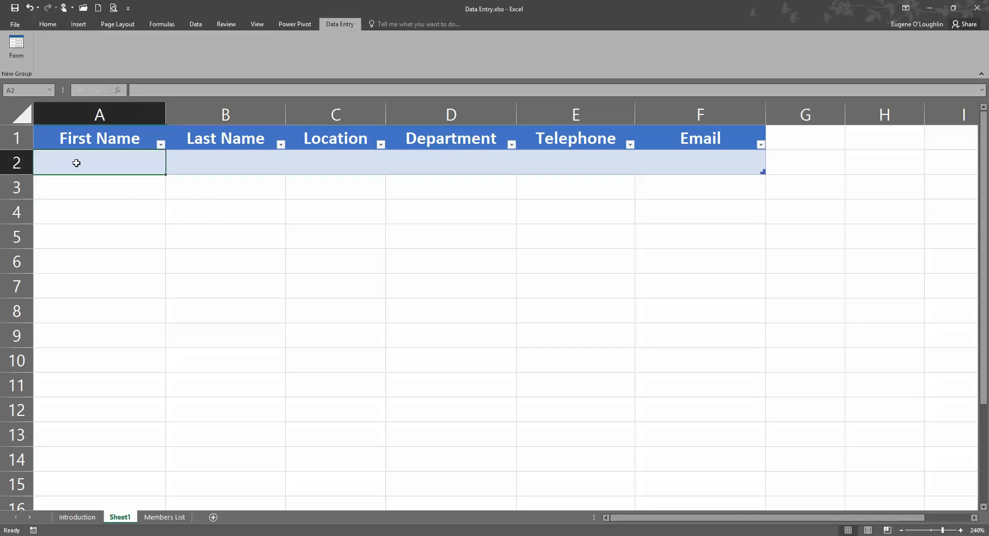
left_click(17, 49)
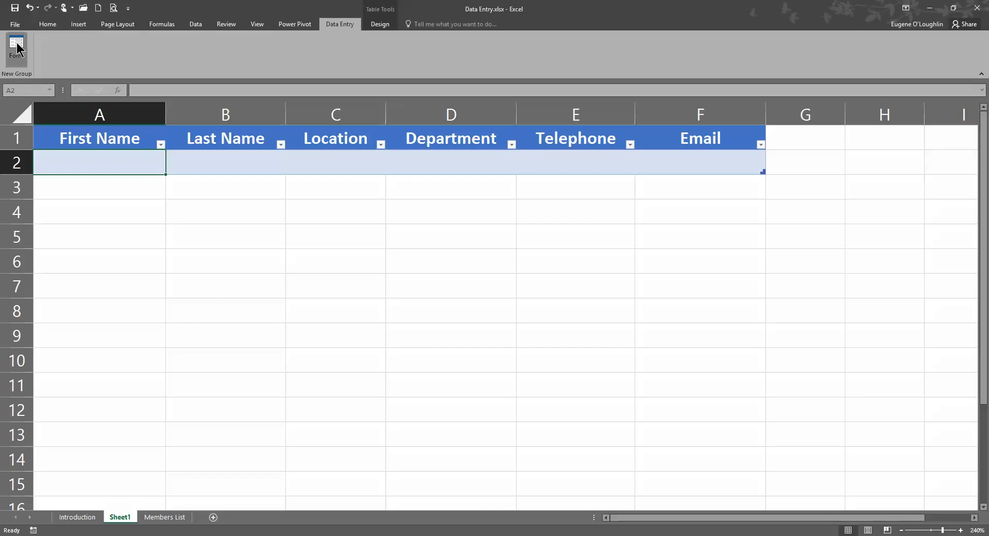
left_click_drag(416, 157, 401, 199)
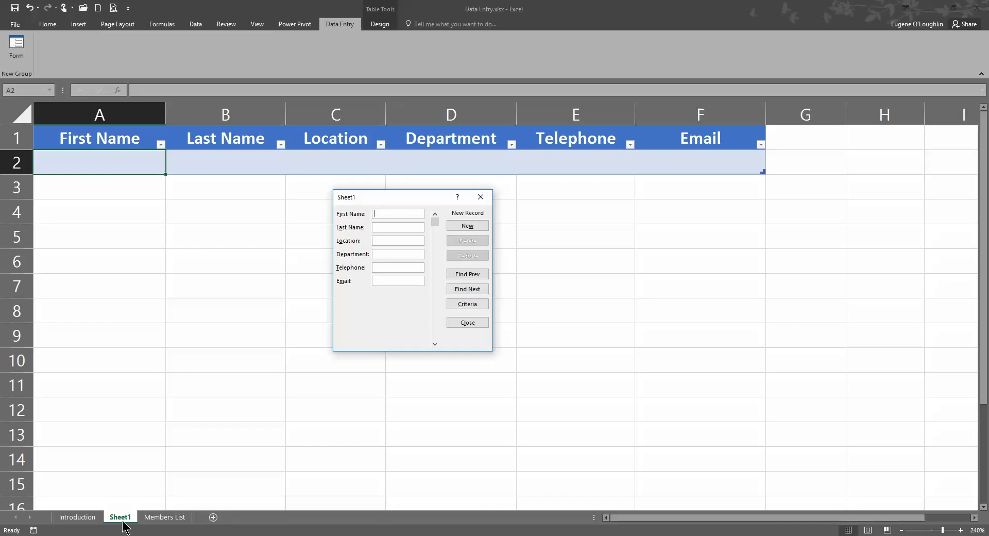
left_click(470, 321)
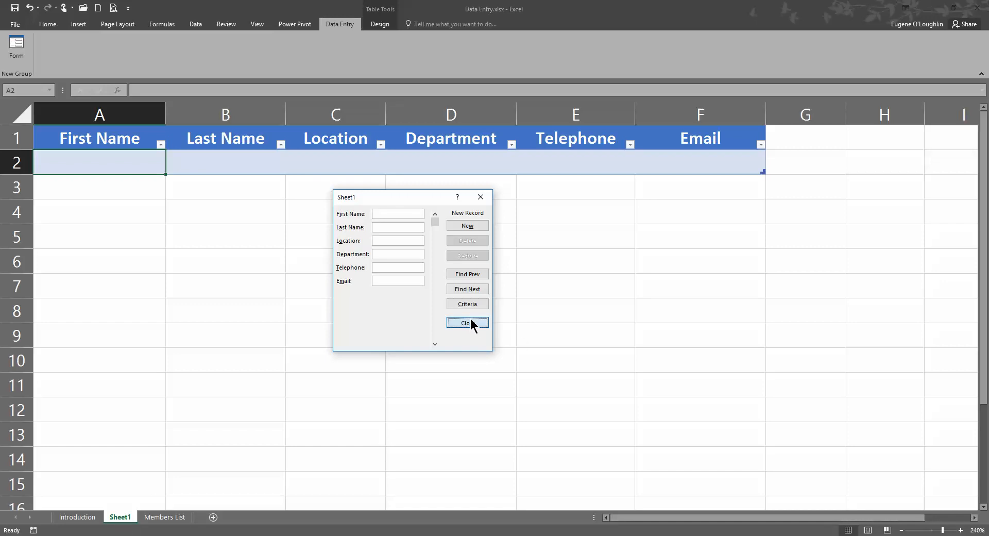
Rename the Sheet1 worksheet to 'Data Form'
right_click(123, 518)
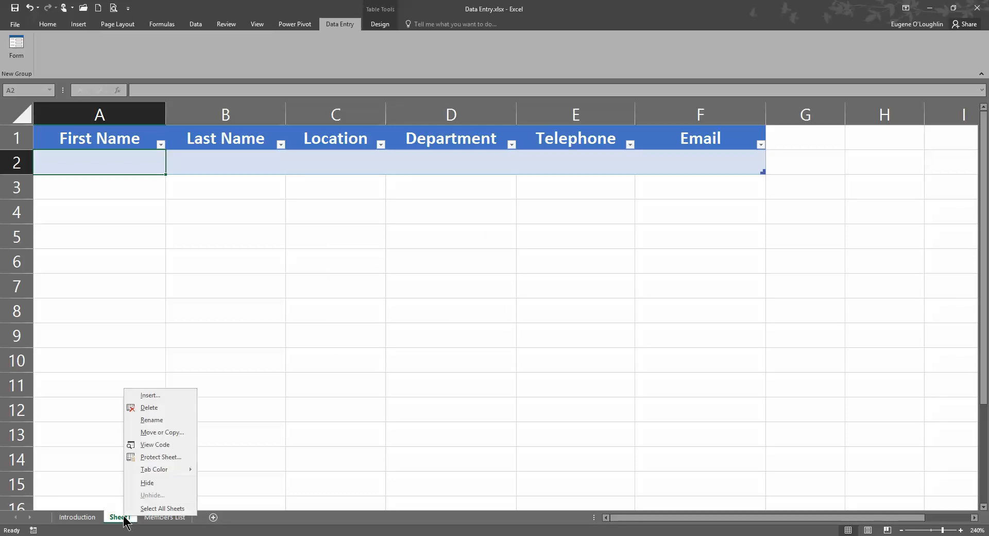
left_click(169, 419)
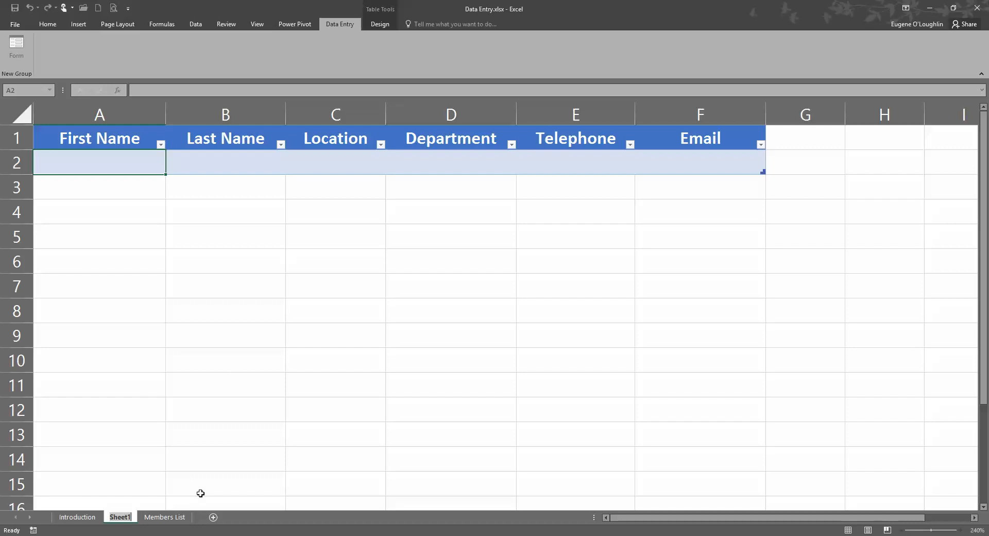
type("Dta")
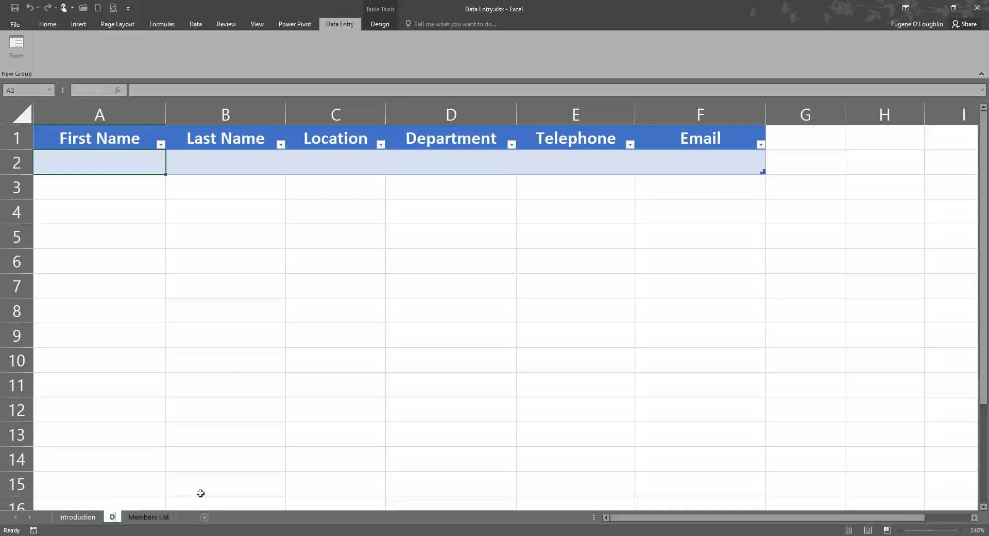
key("BackSpace")
key("BackSpace")
type("ata Form")
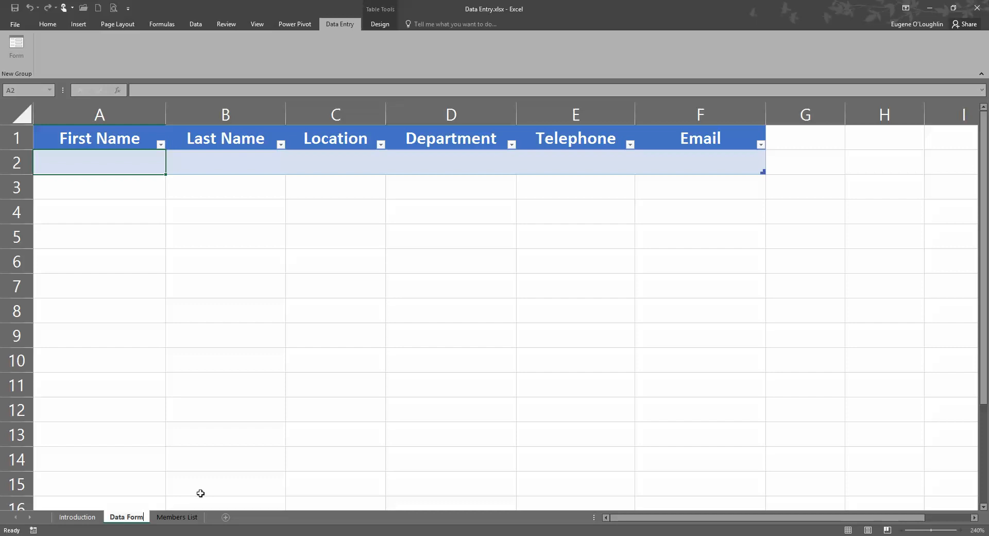
key("Return")
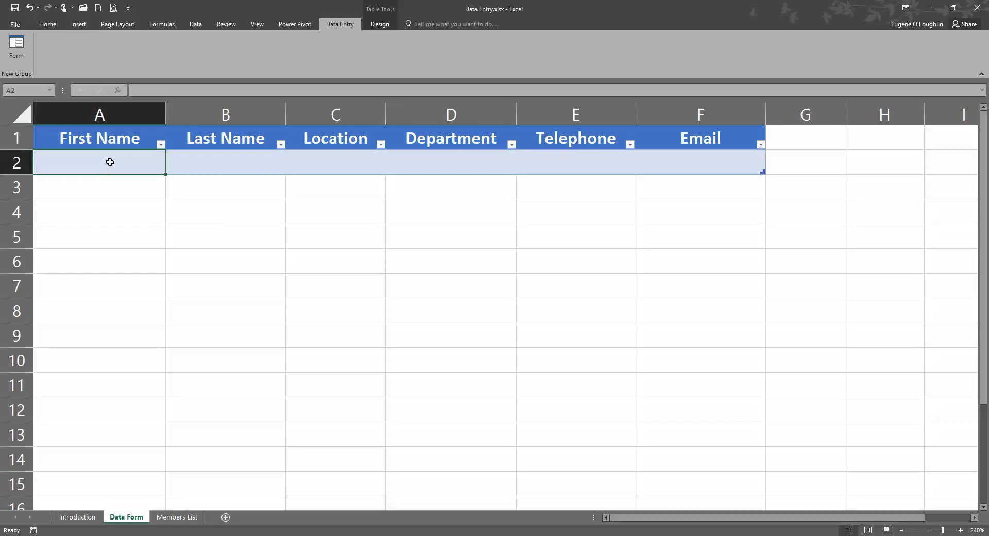
In the data form, enter the person's first and last name, Dublin, and Tech Support
left_click(13, 50)
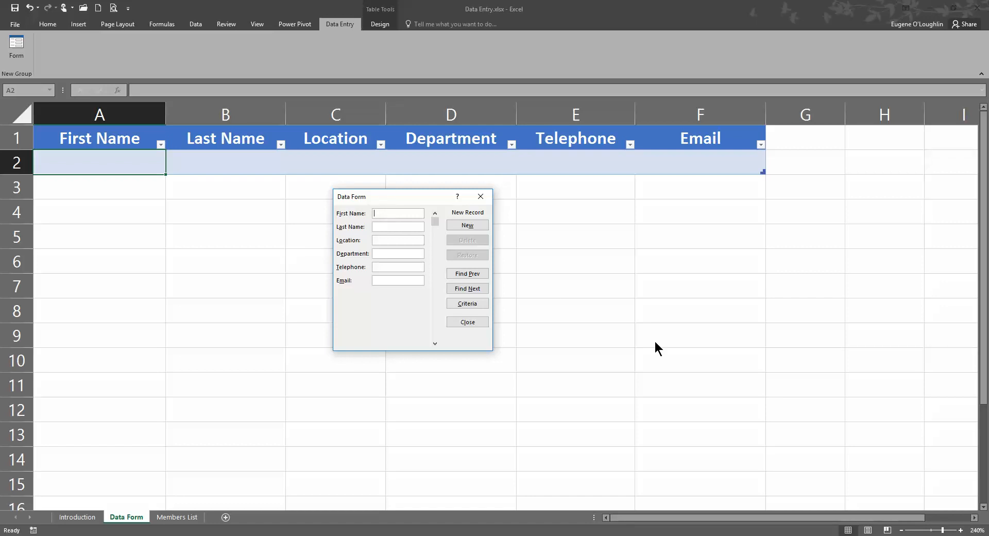
type("Joe")
left_click(398, 226)
type("Bloggs")
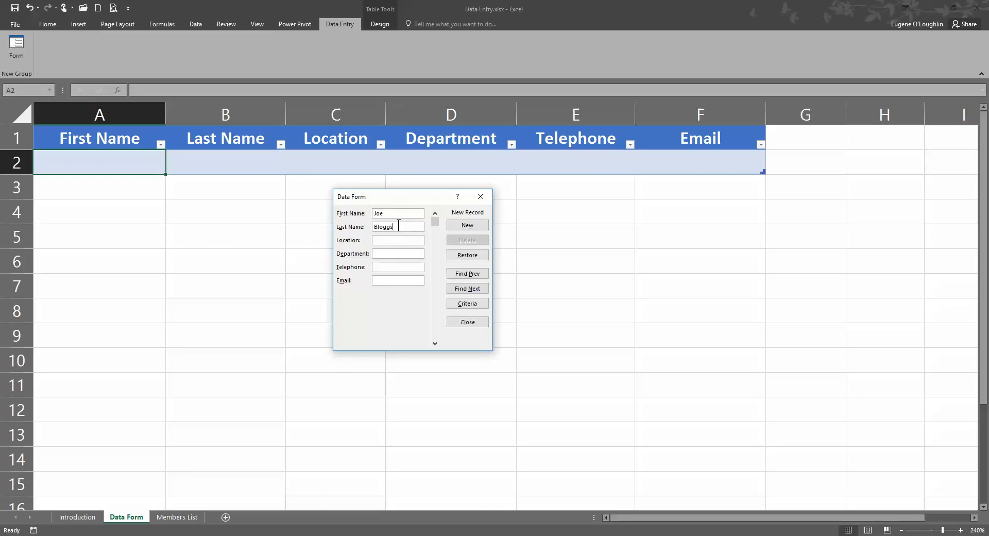
left_click(389, 241)
type("Dublin")
left_click(398, 255)
type("Tech Support")
Fill in the telephone number and e-mail, correct the telephone, and add the record
left_click(390, 267)
type("123123123")
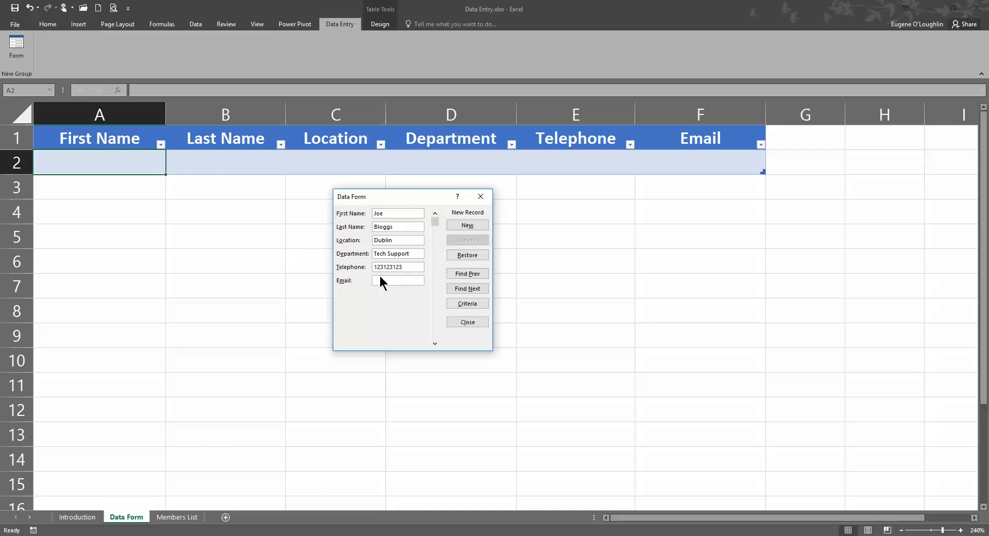
left_click(381, 281)
left_click_drag(415, 267, 338, 270)
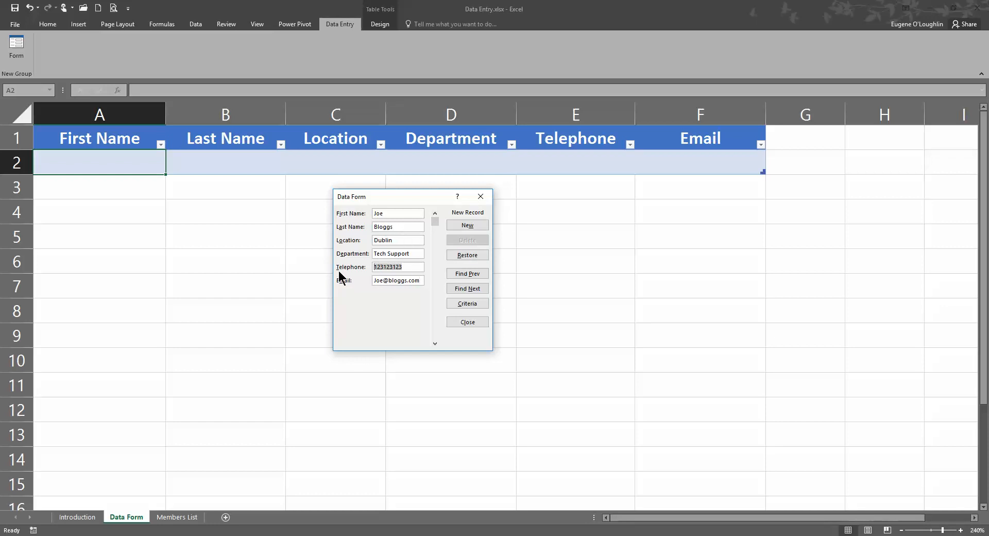
type("234234")
key("Return")
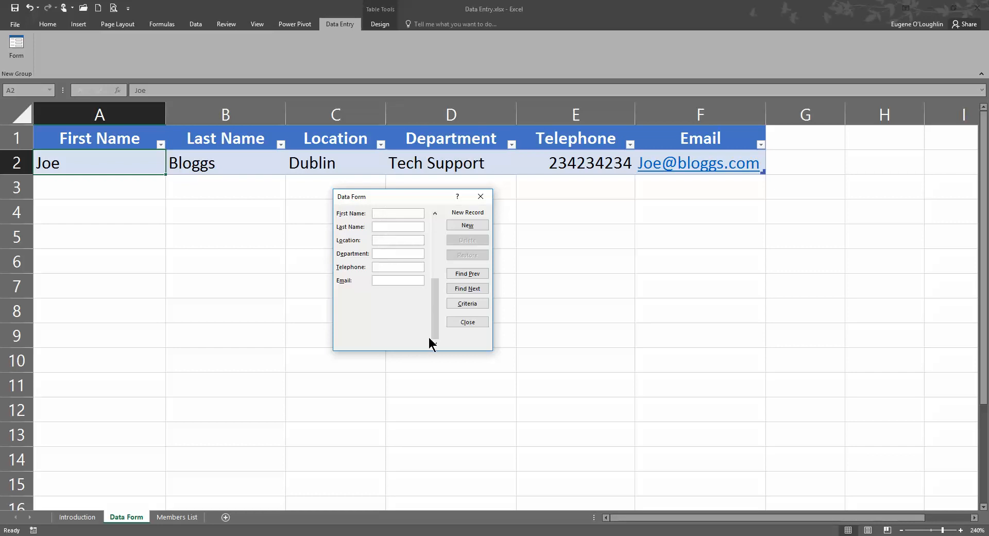
Enter the name, London, Accounts department, telephone and e-mail as a new record, then move the form lower
type("JaneDoeLondon")
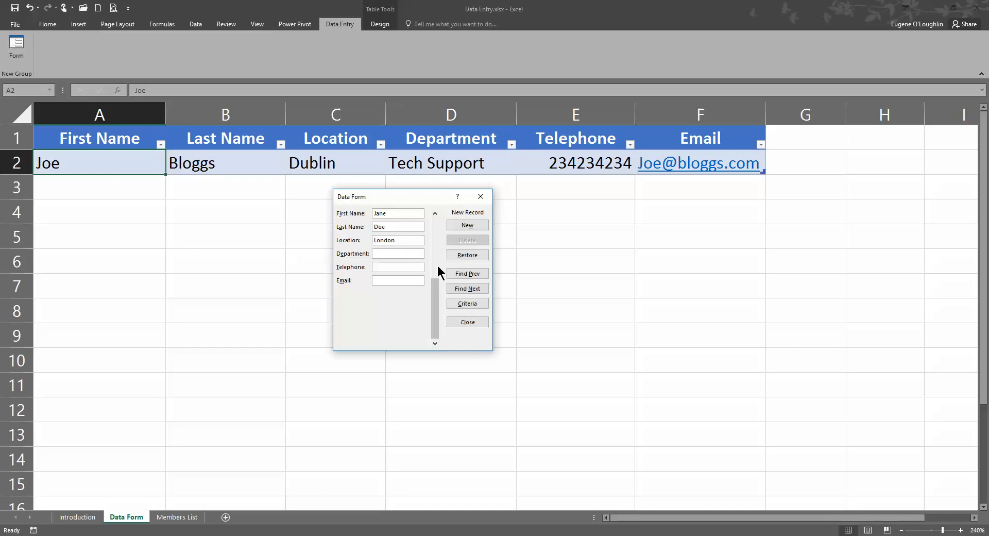
left_click(388, 253)
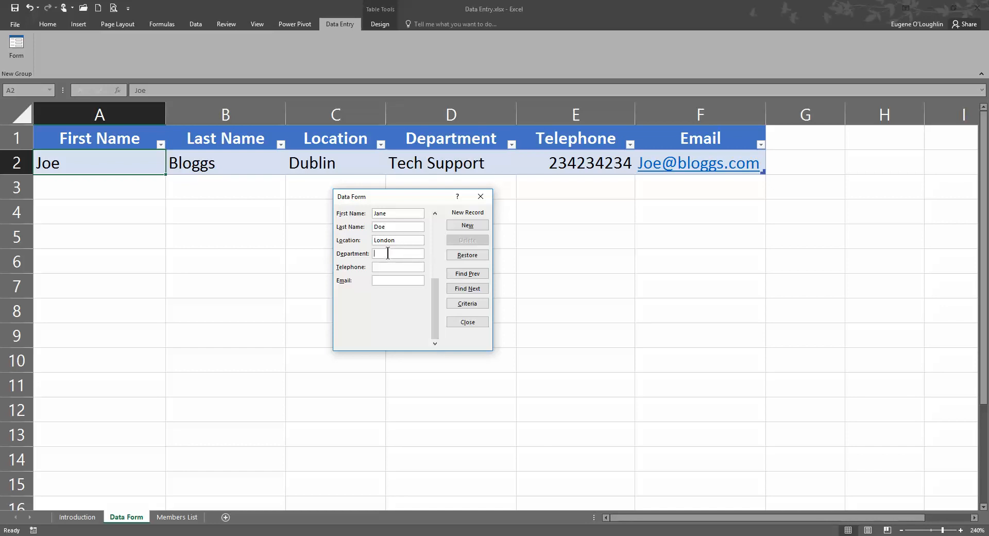
type("Accounts")
left_click(381, 267)
type("999888777")
left_click(391, 282)
key("Return")
left_click_drag(408, 194, 400, 243)
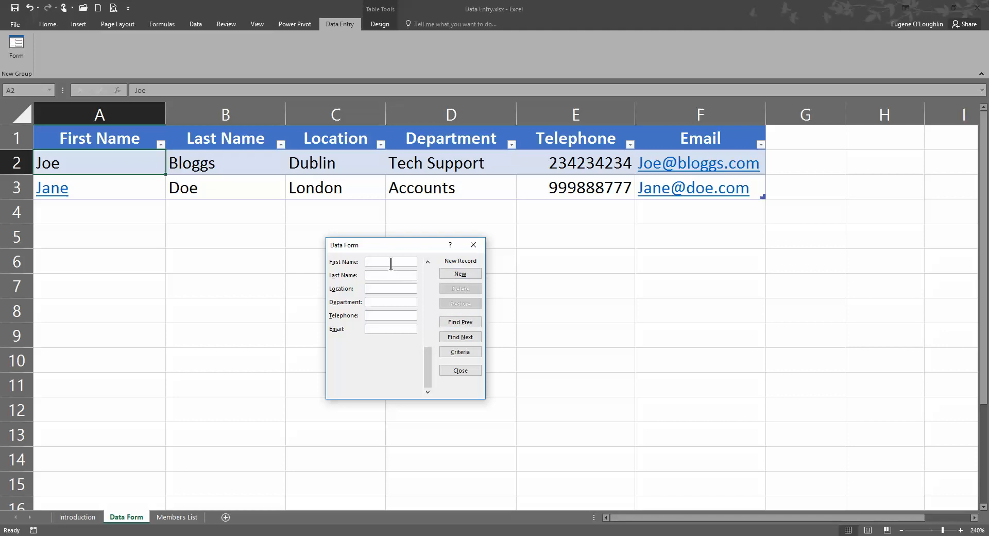
Return to record 1 and change its Location from Dublin to Paris
left_click(461, 322)
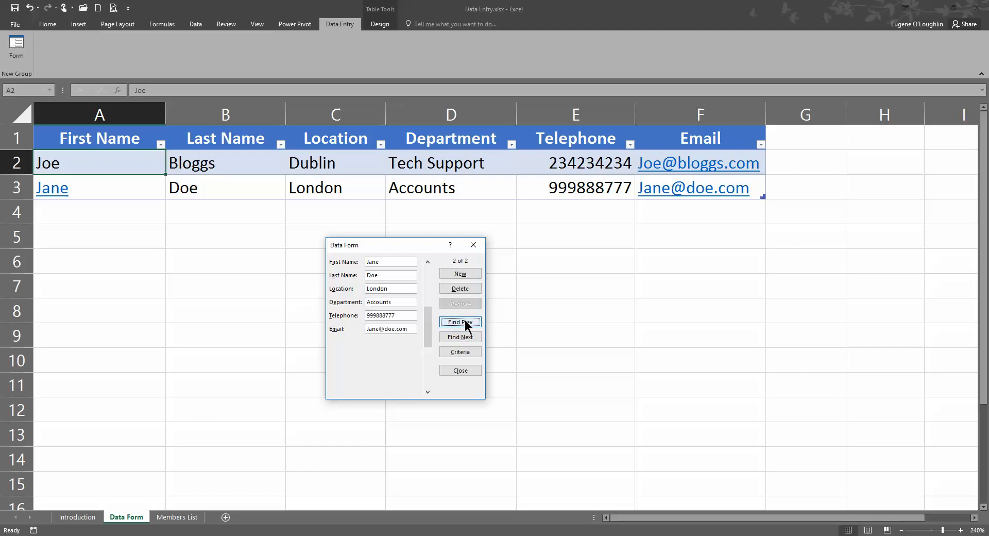
left_click(464, 320)
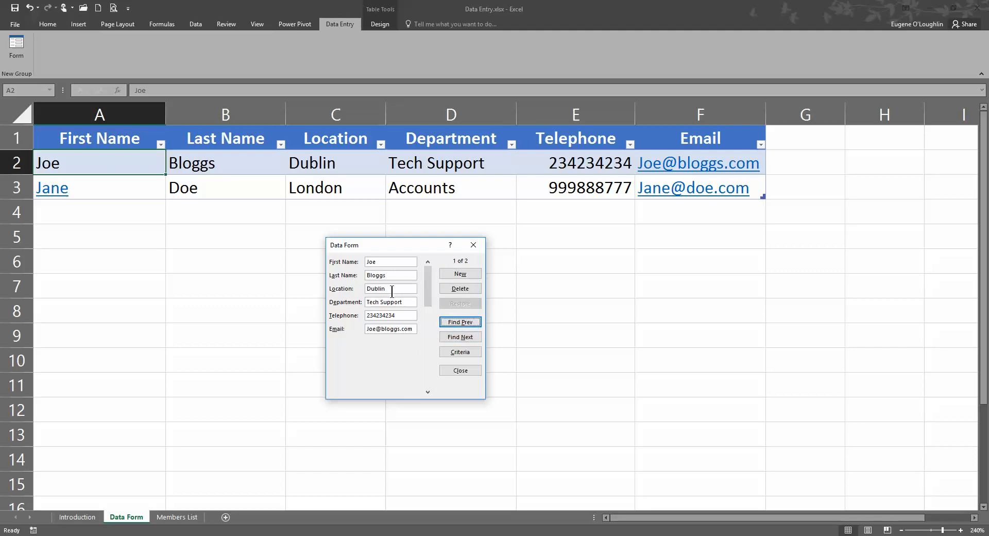
double_click(391, 288)
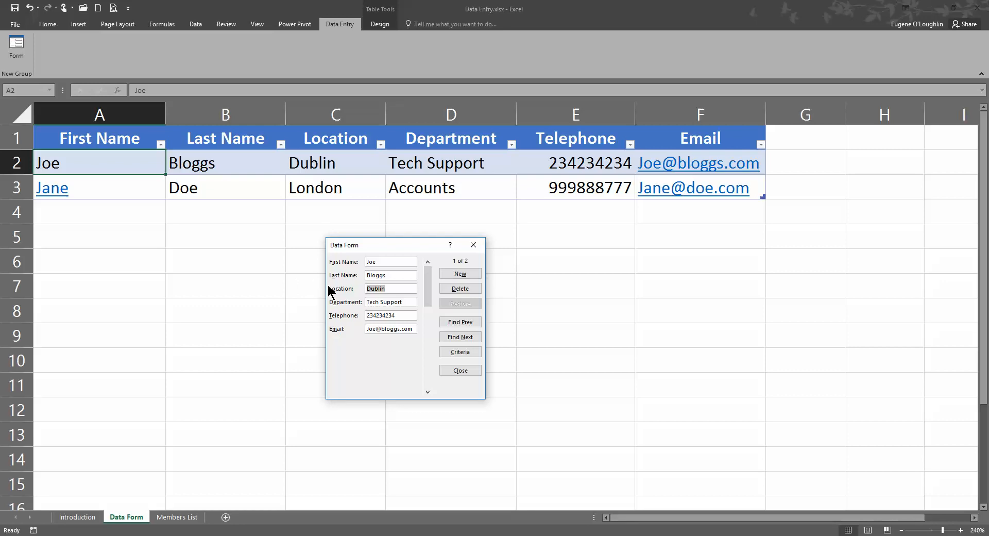
type("Paris")
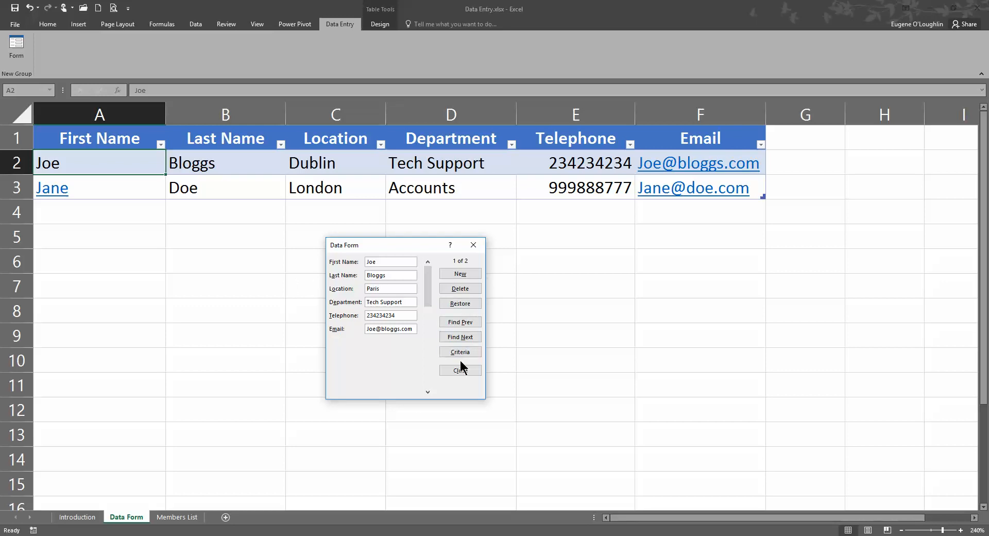
key("Return")
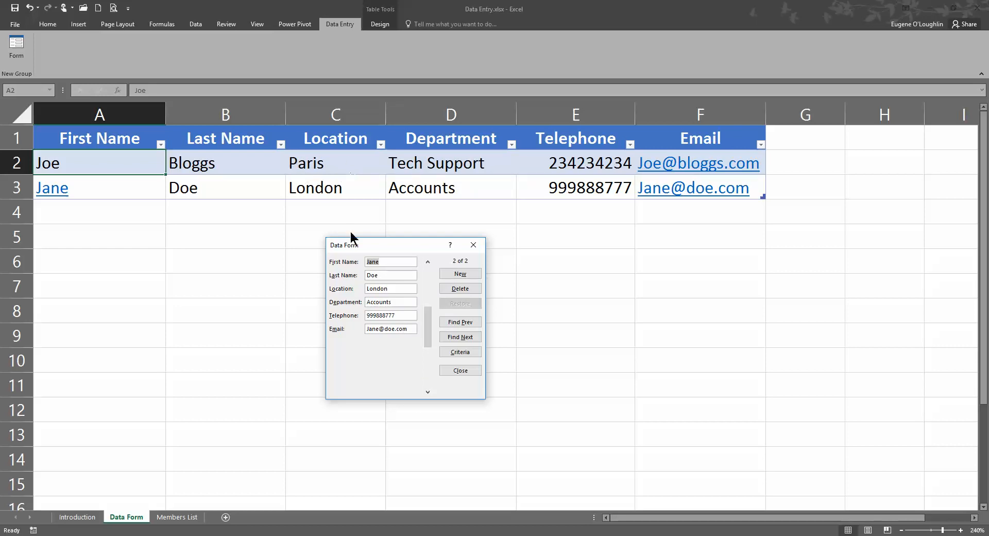
Add a new record with the name, Dublin, Education department, telephone and e-mail
left_click(462, 273)
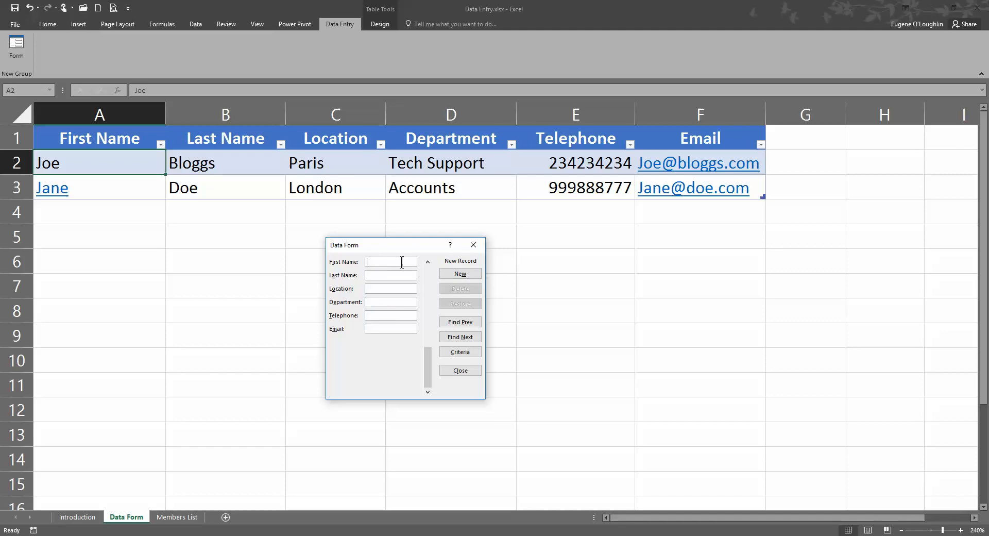
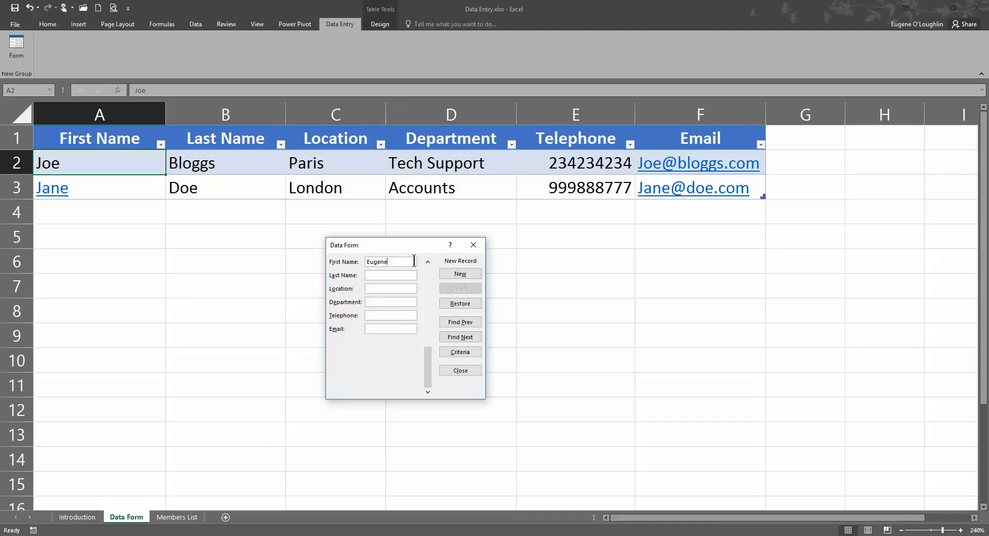
type("Dublin")
key("Tab")
type("Edu")
type("123456789")
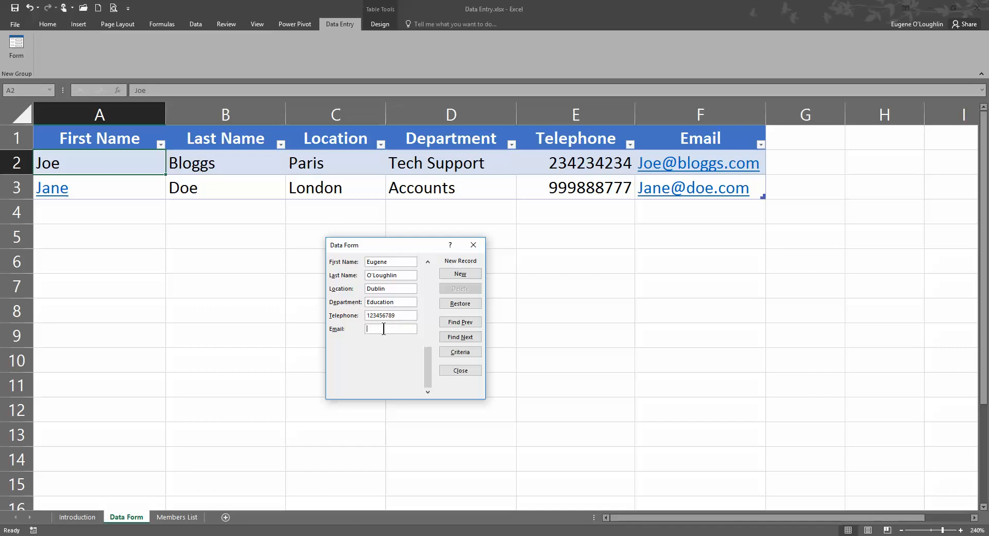
left_click(384, 328)
type("eugene@test.com")
key("Return")
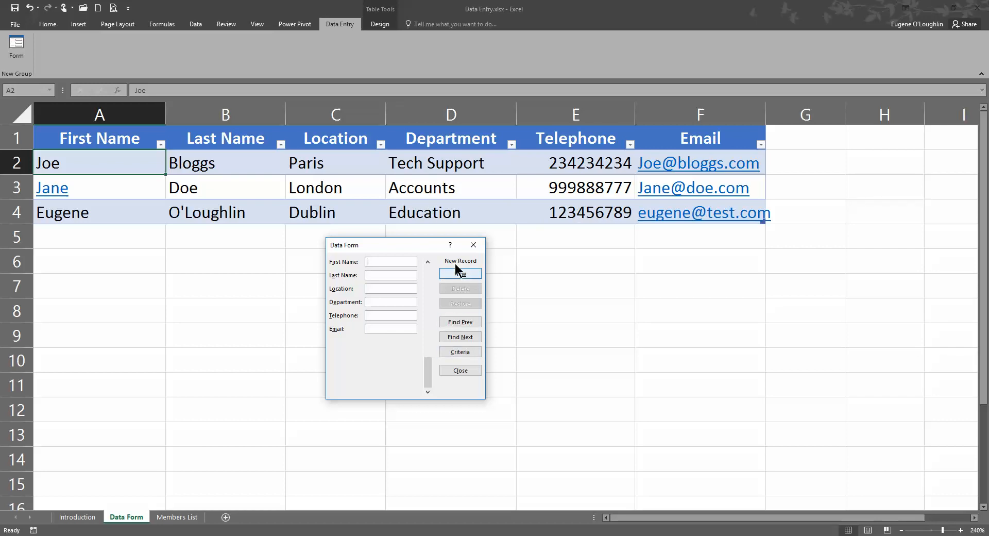
Go back to the Paris / Tech Support record, delete it with confirmation, and close the form
left_click_drag(438, 246, 443, 268)
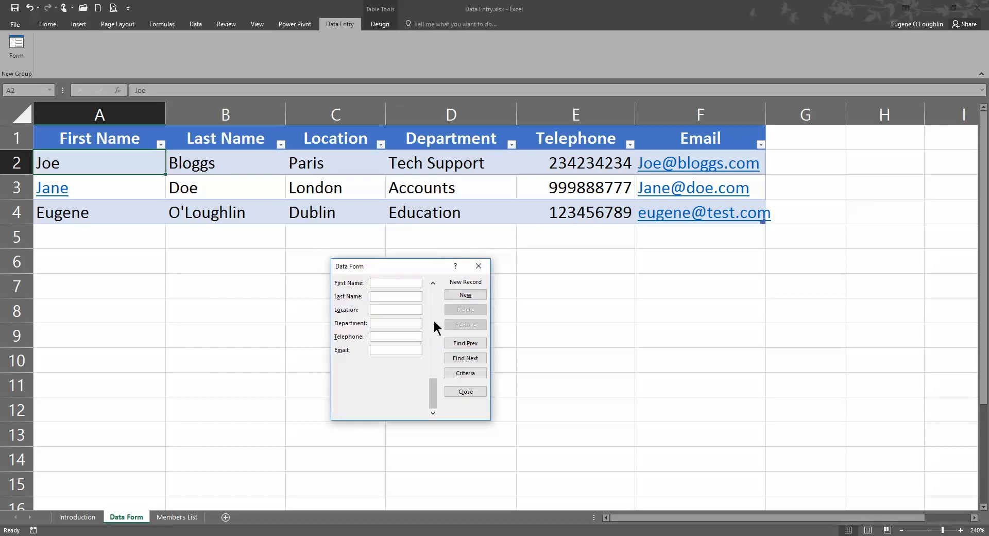
left_click(467, 343)
left_click(462, 342)
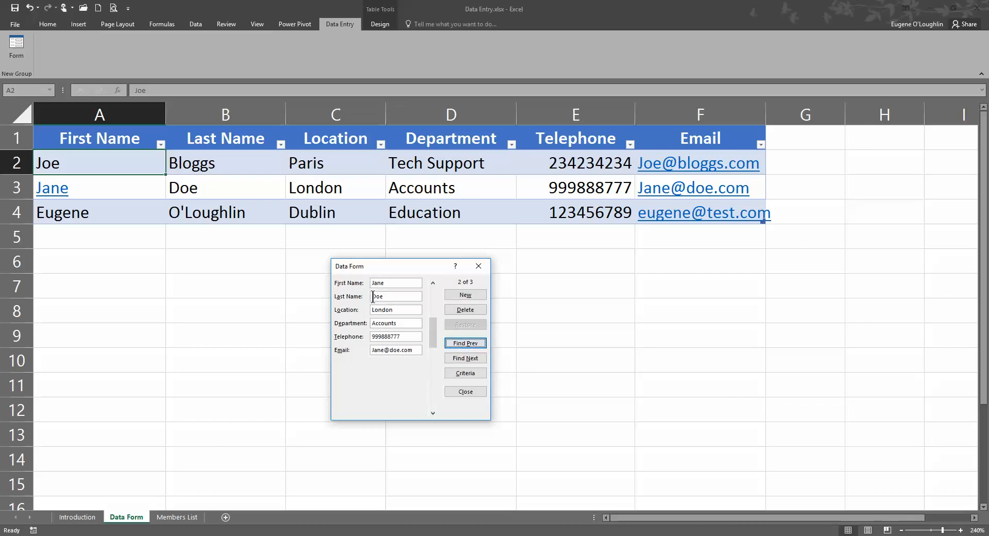
left_click(460, 341)
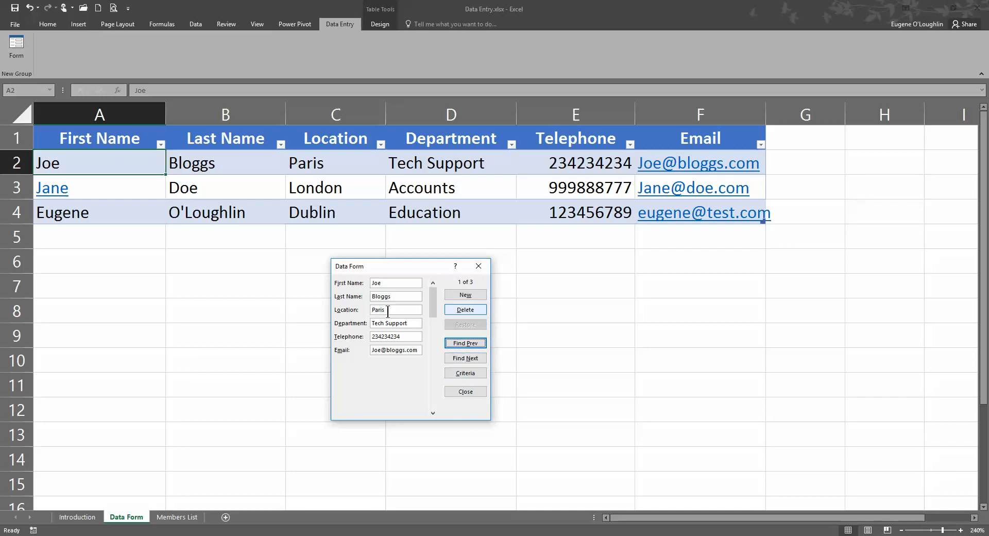
left_click(472, 310)
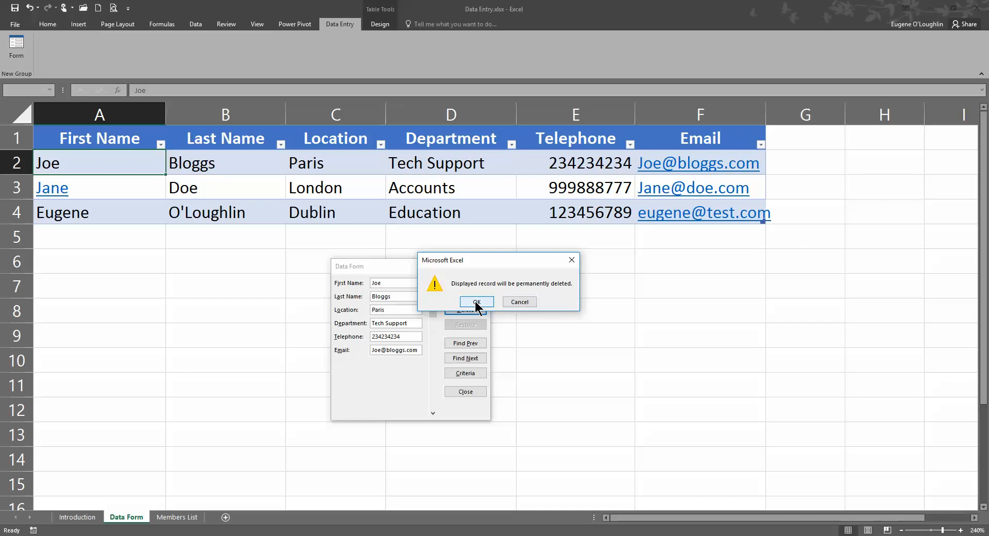
left_click(477, 302)
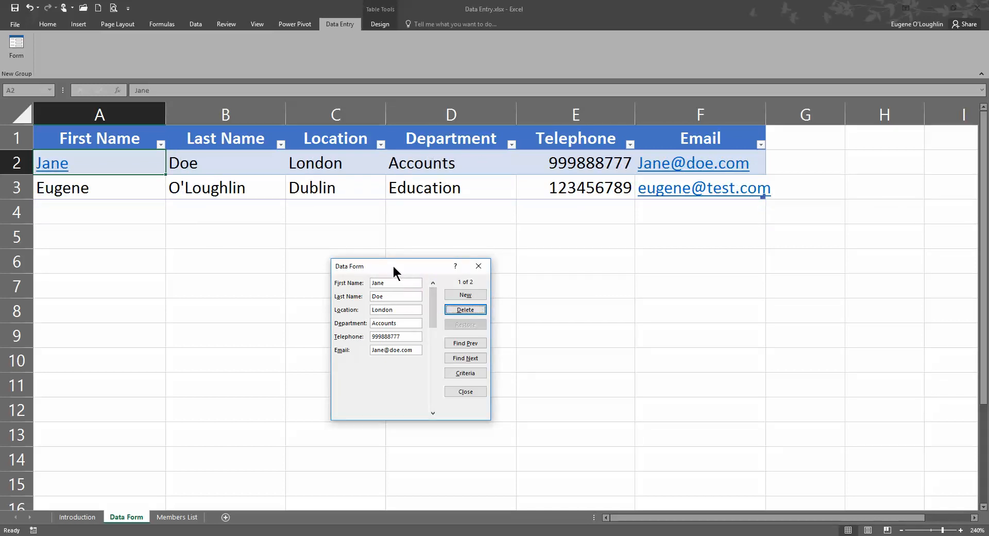
left_click(462, 392)
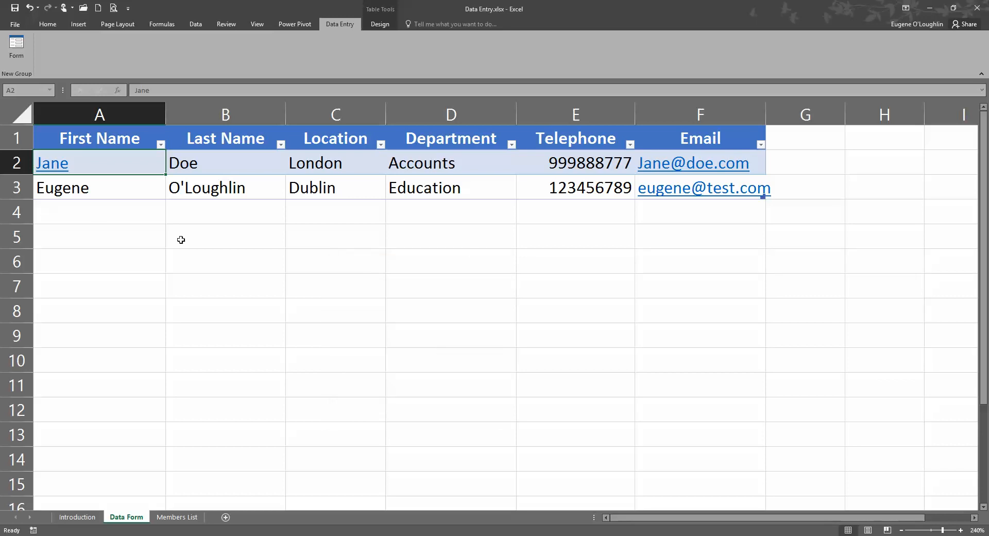
Reopen the data form from cell A3 inside the table and start a blank new record
left_click(134, 257)
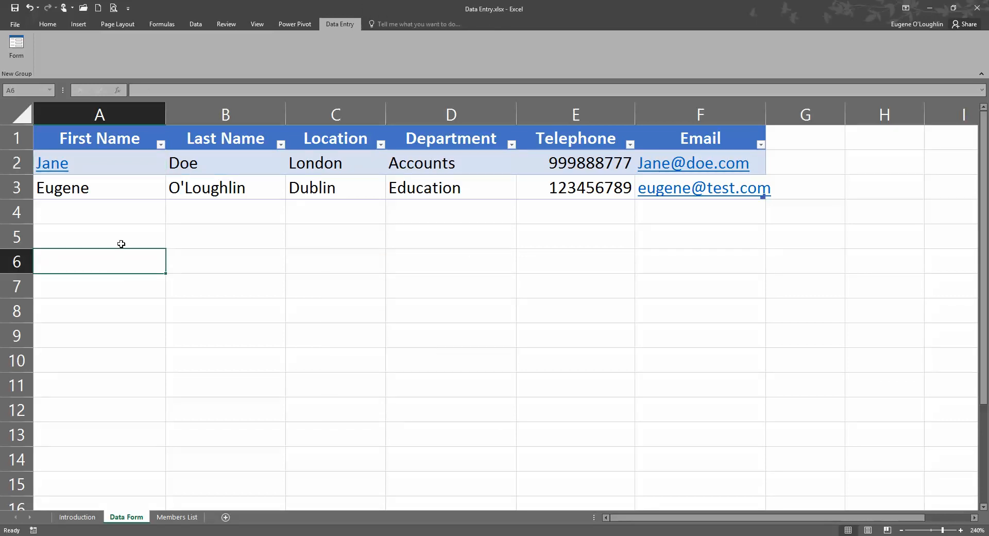
left_click(20, 46)
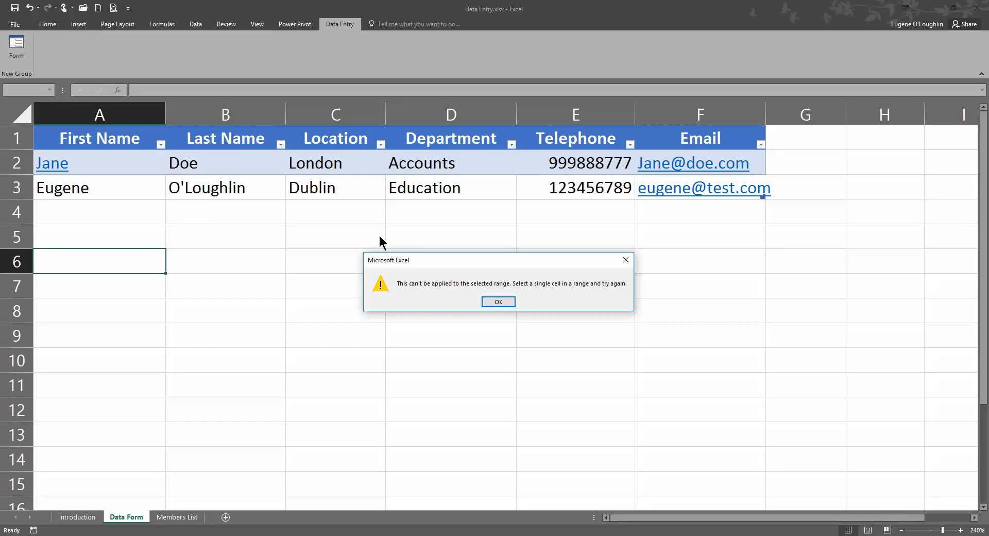
left_click(489, 302)
left_click(99, 194)
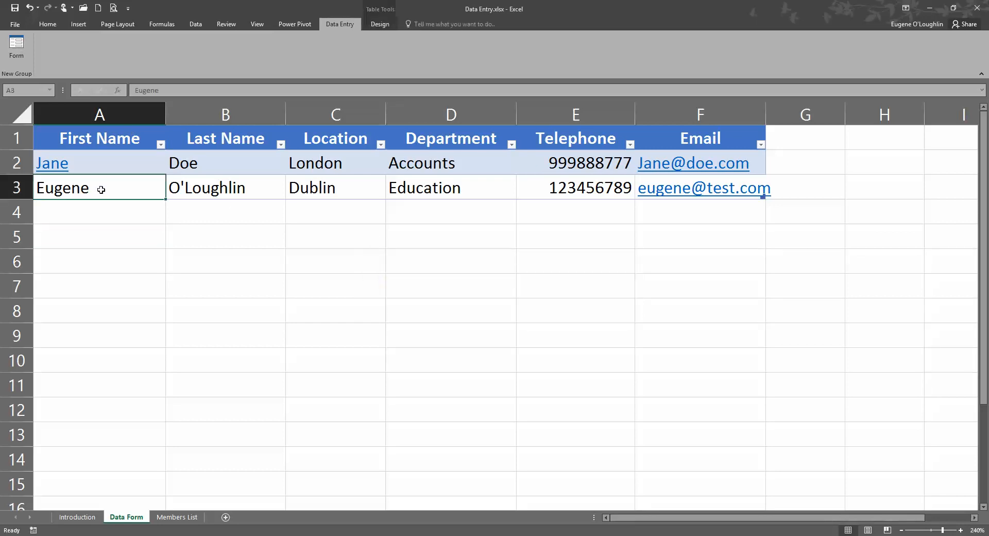
left_click(21, 49)
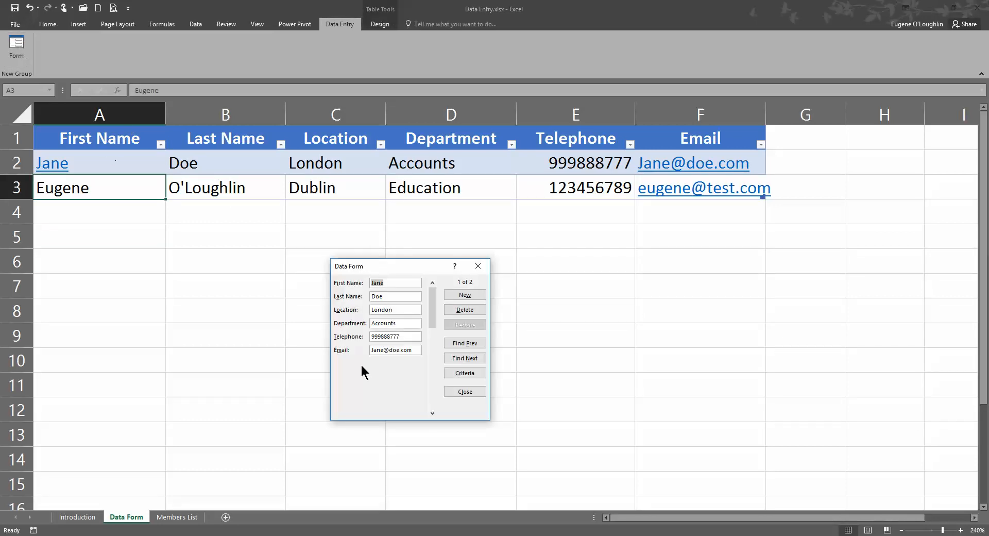
left_click(461, 296)
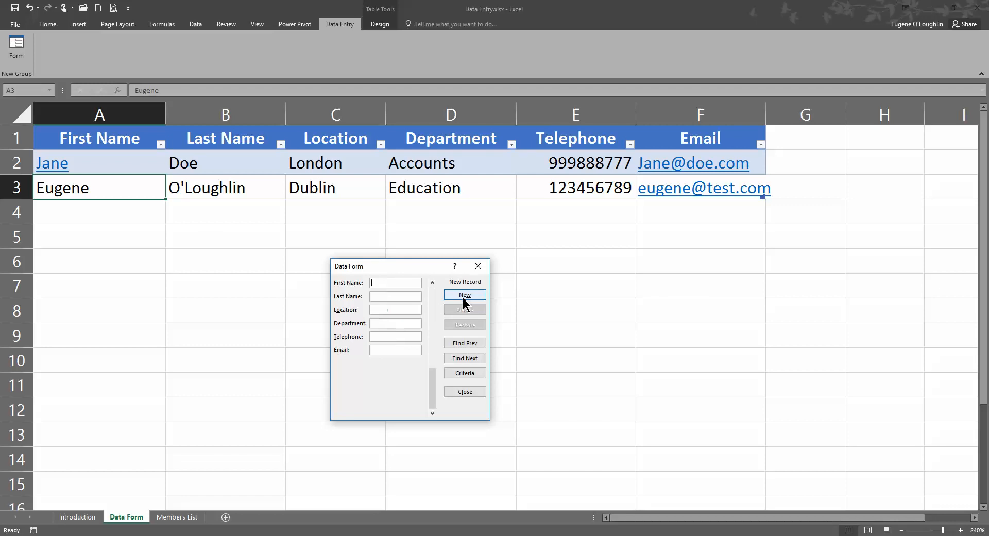